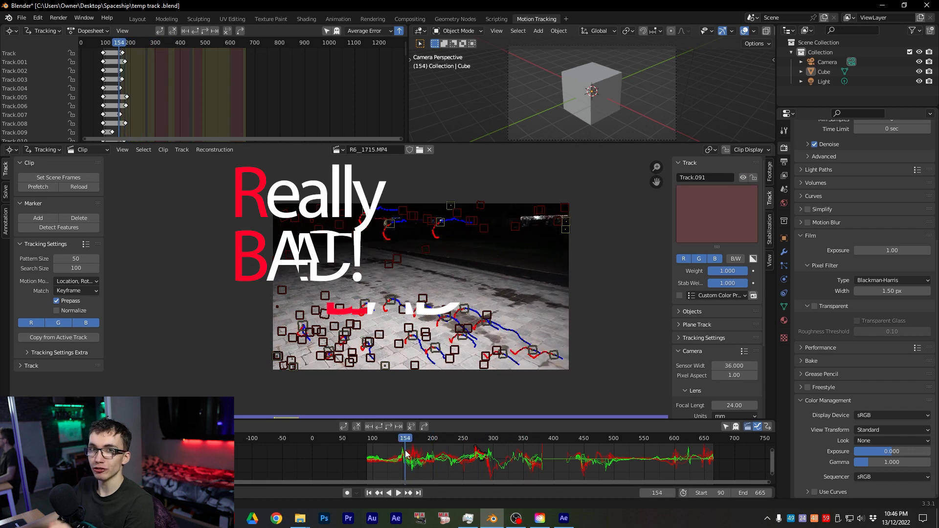
Scrub through the Blender motion track and the After Effects 3D Camera Tracker points to compare the two camera solves.
{"action": "left_click_drag", "start_coordinate": [428, 451], "coordinate": [662, 426]}
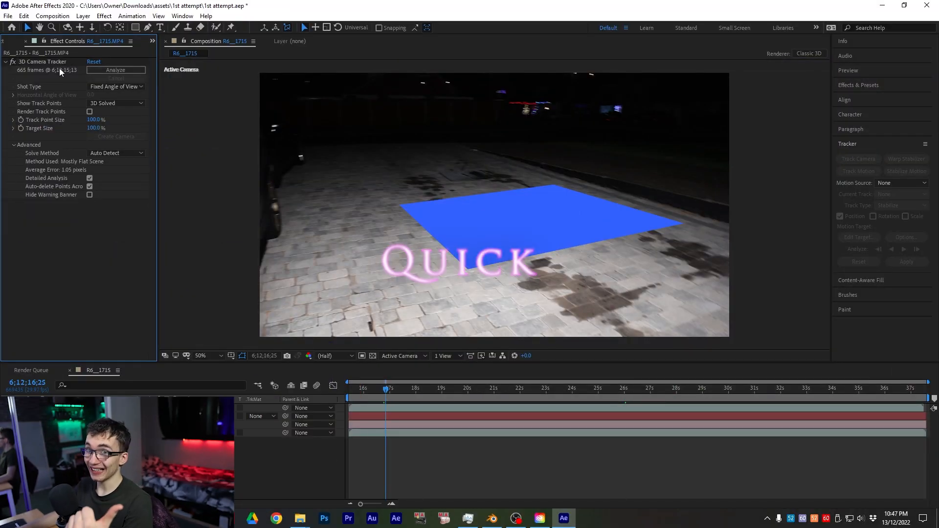
{"action": "left_click", "coordinate": [60, 62]}
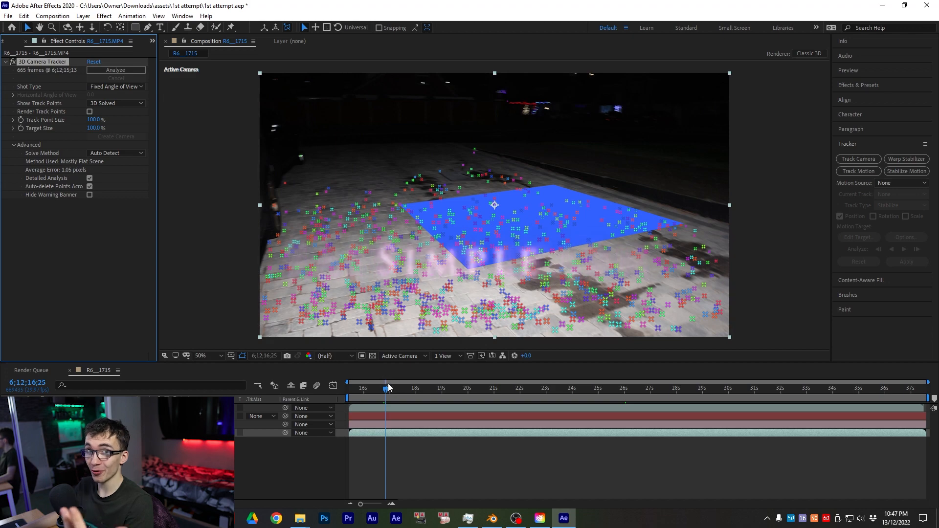
{"action": "left_click_drag", "start_coordinate": [387, 389], "coordinate": [633, 399]}
Close the earlier Blender file and the "1st attempt" After Effects project without saving changes.
{"action": "left_click", "coordinate": [499, 521]}
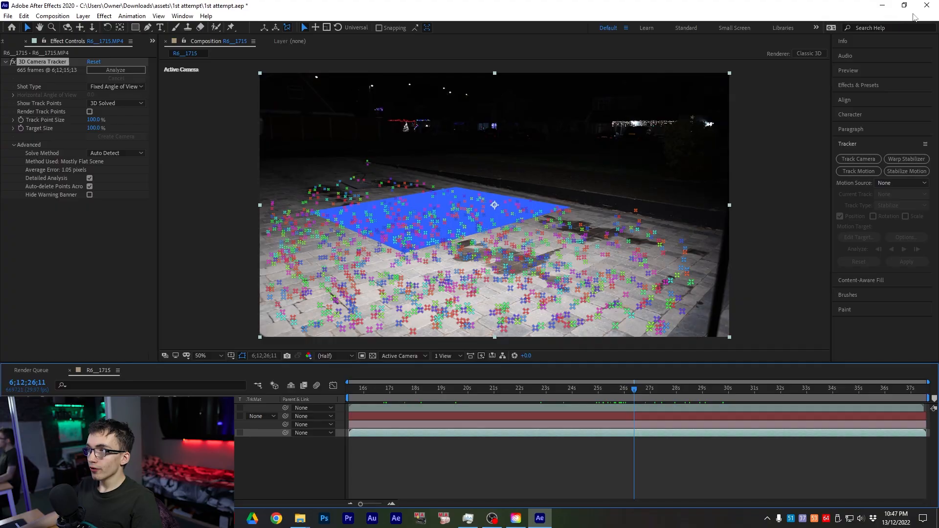
{"action": "left_click", "coordinate": [927, 5]}
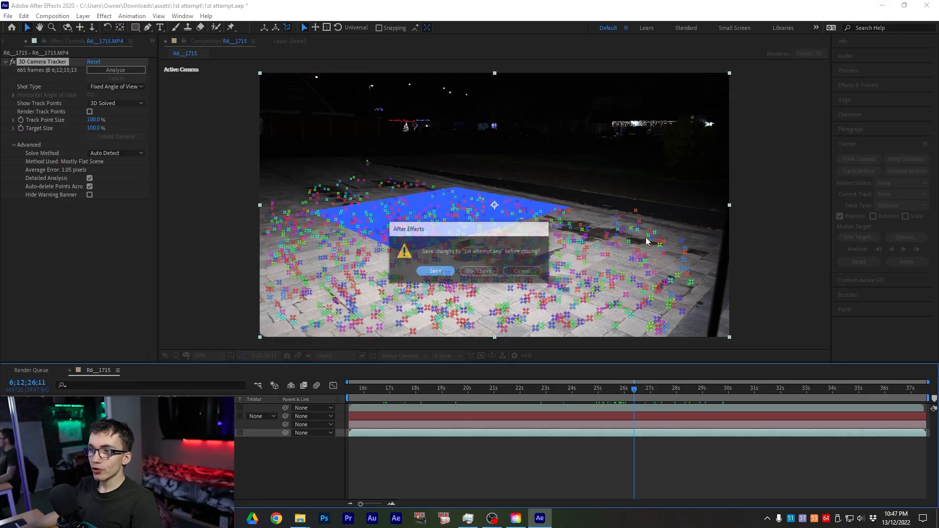
{"action": "left_click", "coordinate": [479, 272]}
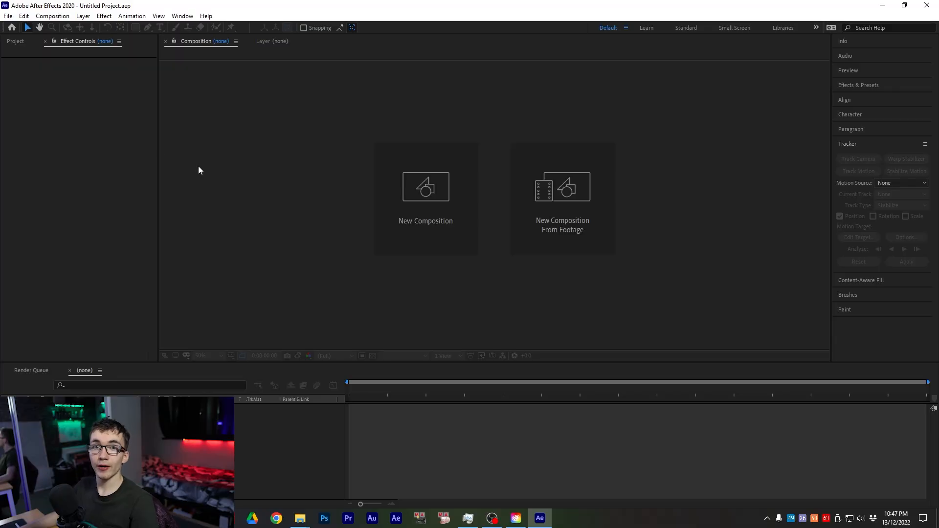
Install the script file "(SCRIPT FOR AFTER EFFECTS) Export Composition Data to JSON.jsx" from the assets folder into After Effects.
{"action": "key", "text": "alt+Tab"}
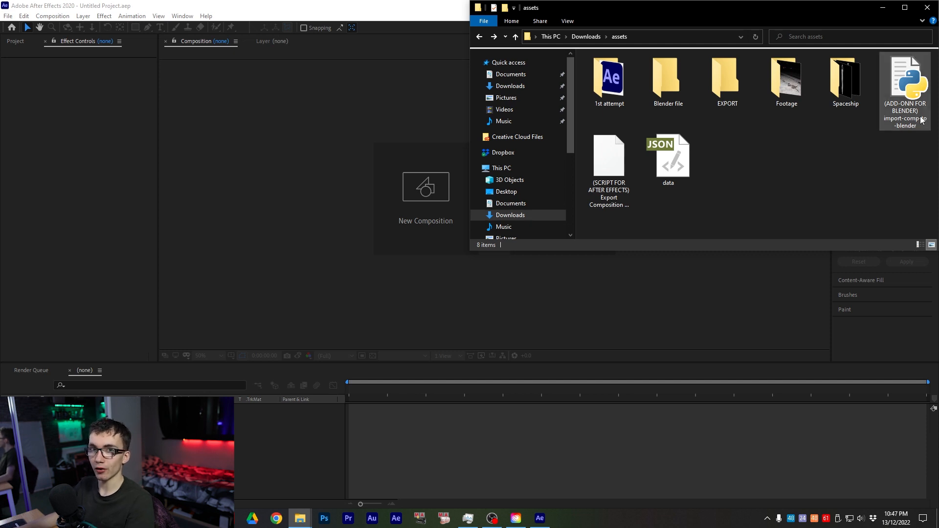
{"action": "left_click", "coordinate": [67, 135]}
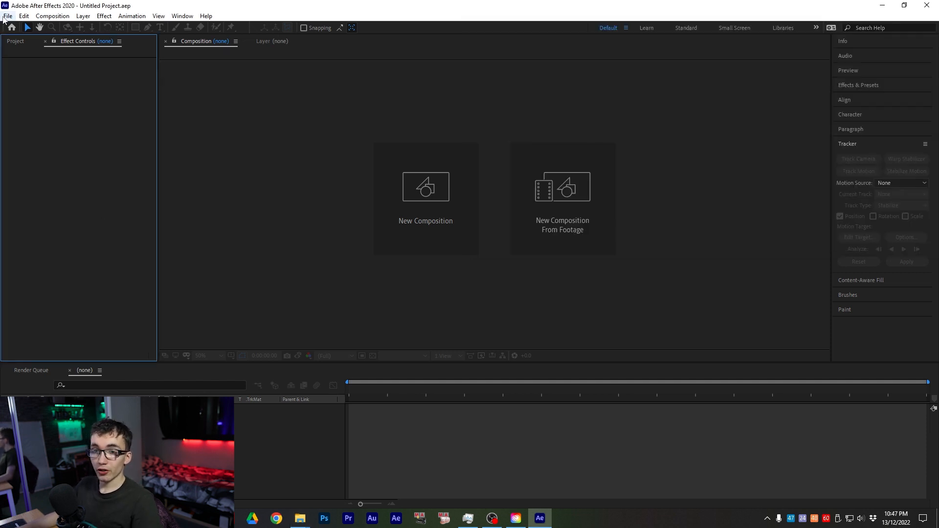
{"action": "left_click", "coordinate": [6, 16]}
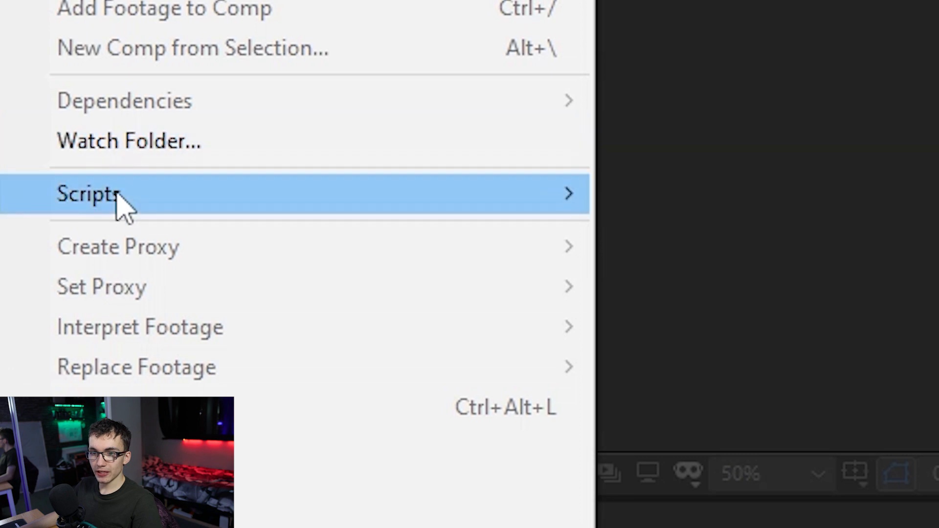
{"action": "mouse_move", "coordinate": [122, 203]}
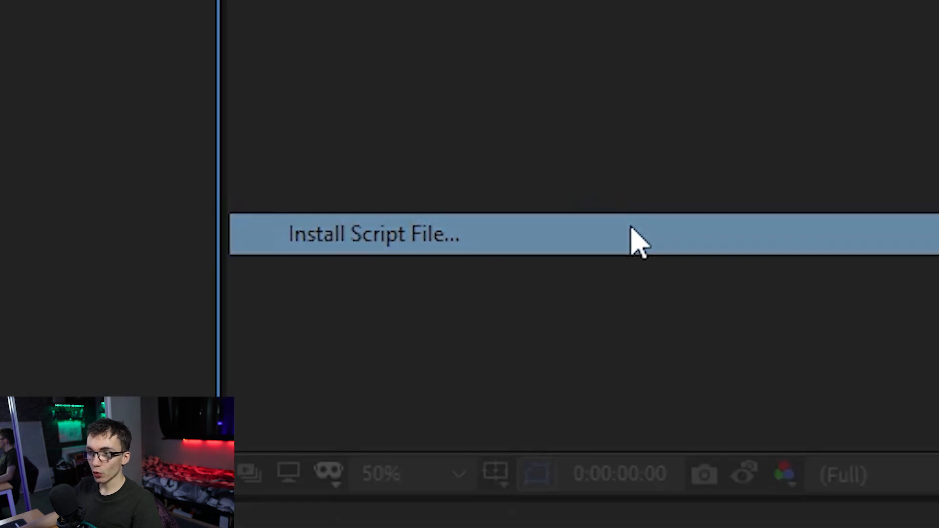
{"action": "left_click", "coordinate": [638, 243]}
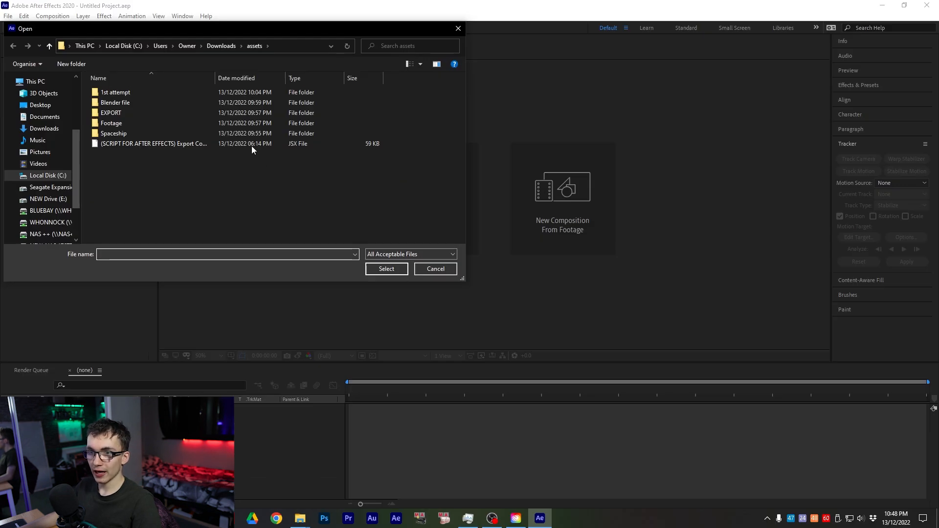
{"action": "left_click", "coordinate": [250, 143]}
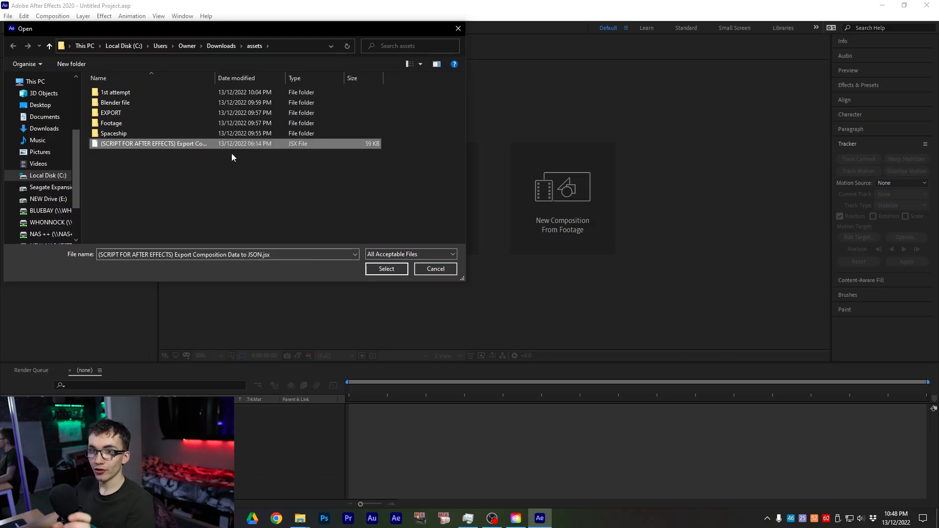
{"action": "left_click_drag", "start_coordinate": [215, 79], "coordinate": [310, 78]}
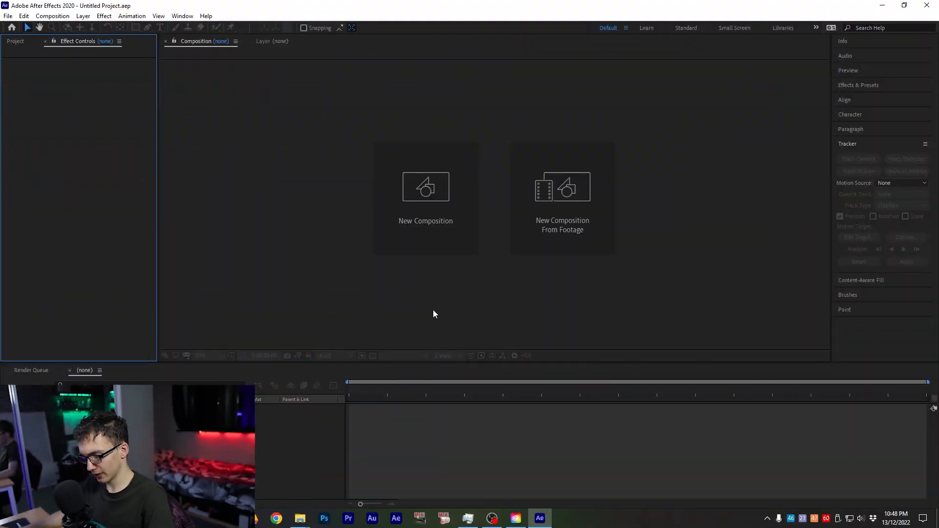
Start Blender and dismiss its splash screen.
{"action": "key", "text": "super"}
{"action": "type", "text": "blender"}
{"action": "key", "text": "Return"}
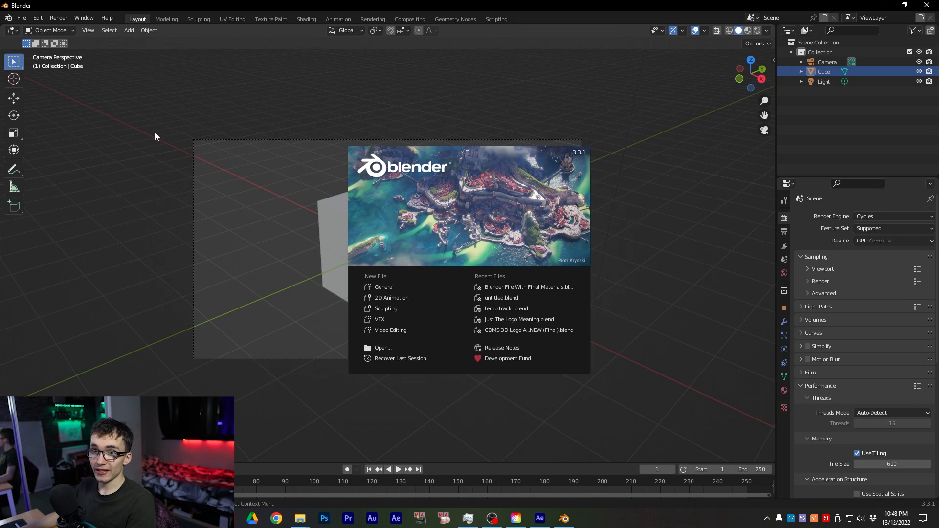
{"action": "left_click", "coordinate": [156, 136]}
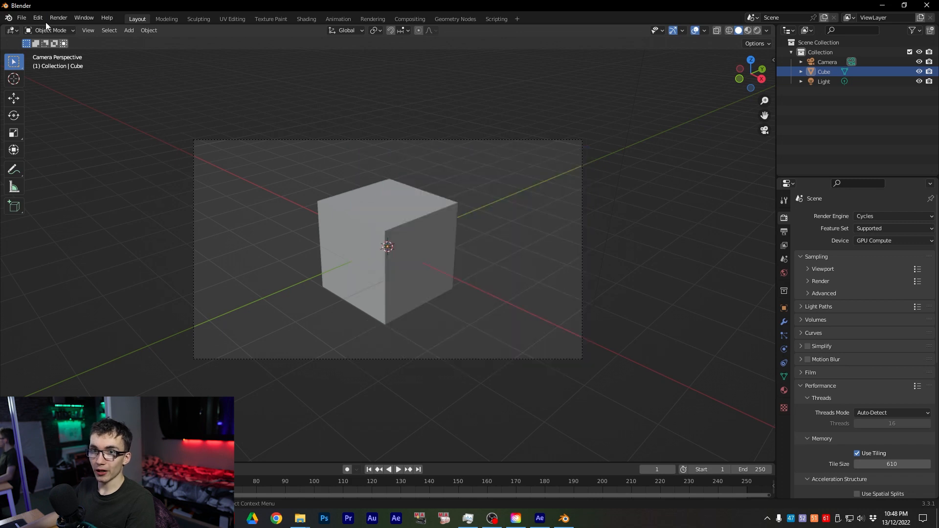
Install the add-on "(ADD-ONN FOR BLENDER) import-comp-to-blender.py" from C:\Users\Owner\Downloads\assets\ in Blender's preferences.
{"action": "left_click", "coordinate": [22, 18]}
{"action": "mouse_move", "coordinate": [38, 18]}
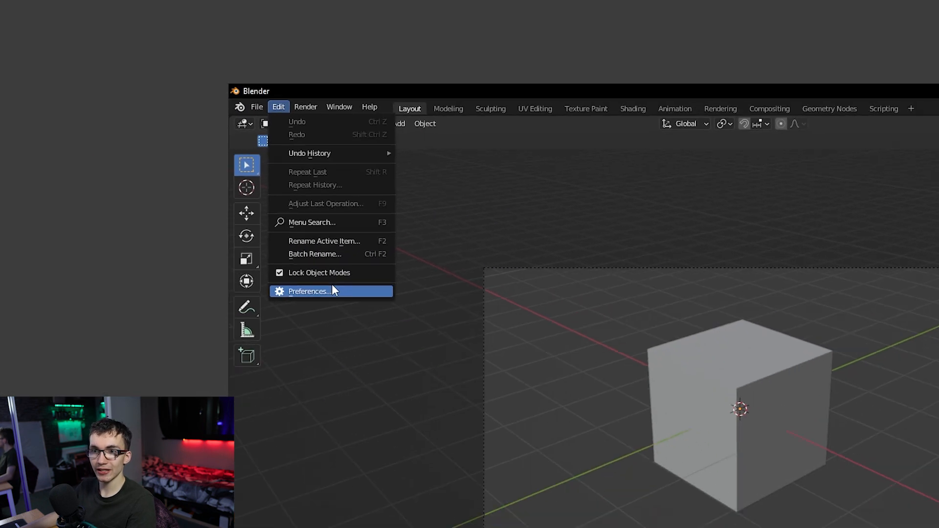
{"action": "left_click", "coordinate": [332, 291]}
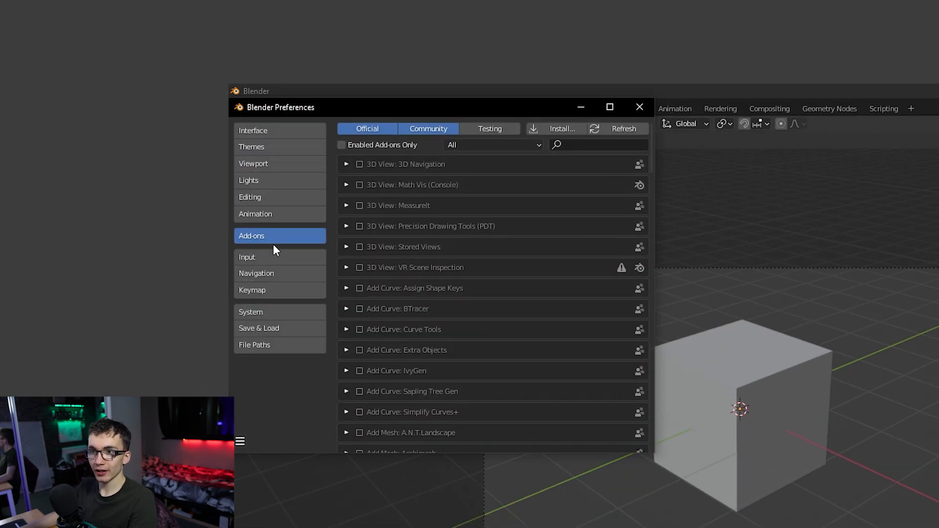
{"action": "left_click", "coordinate": [551, 130]}
{"action": "left_click", "coordinate": [587, 117]}
{"action": "type", "text": "C:\\Users\\Owner\\Downloads\\assets\\"}
{"action": "key", "text": "Return"}
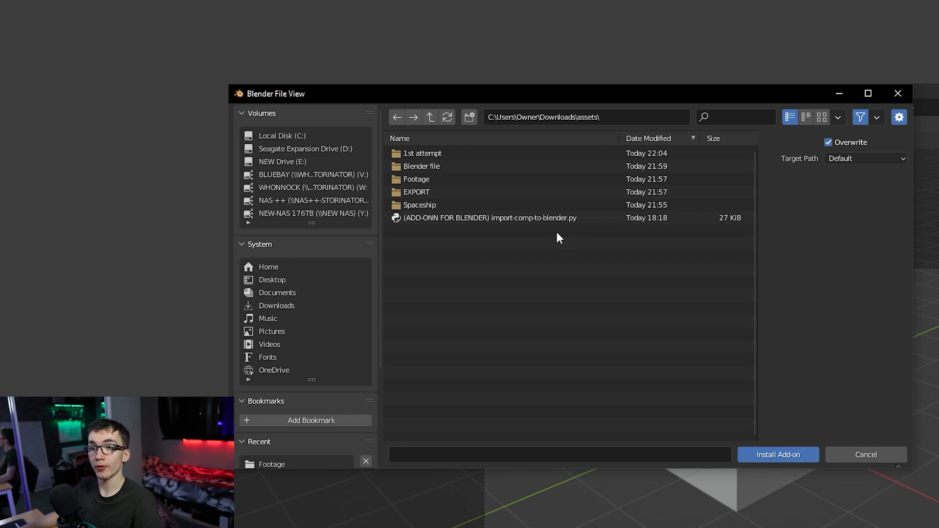
{"action": "left_click", "coordinate": [528, 218]}
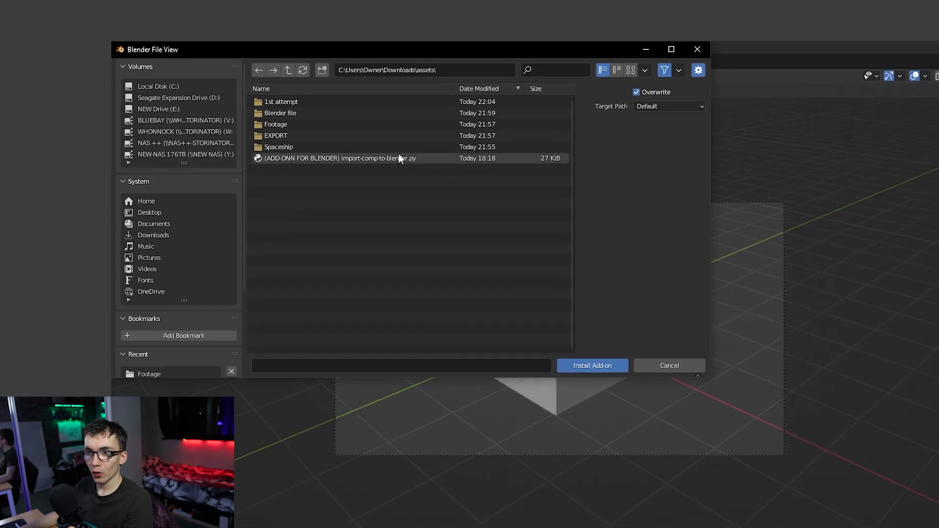
{"action": "left_click", "coordinate": [778, 454]}
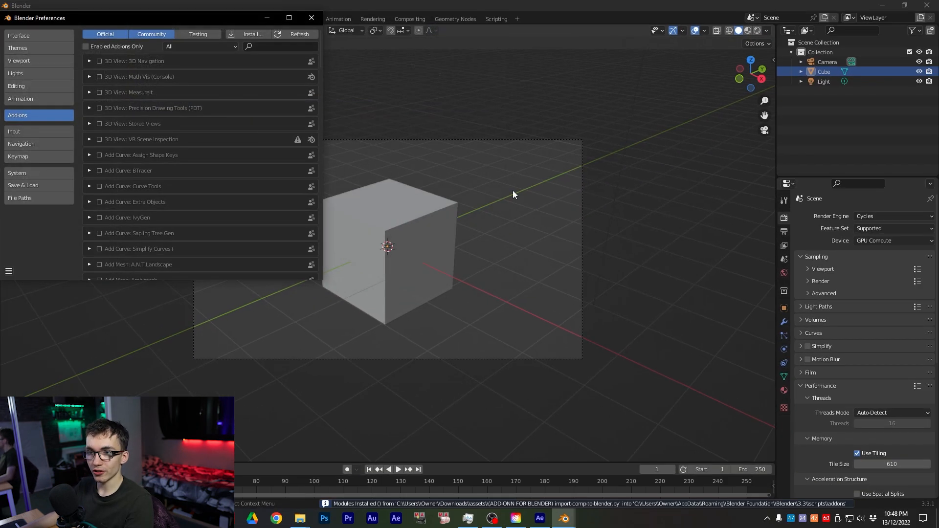
Search the add-ons list for "import".
{"action": "left_click", "coordinate": [282, 45]}
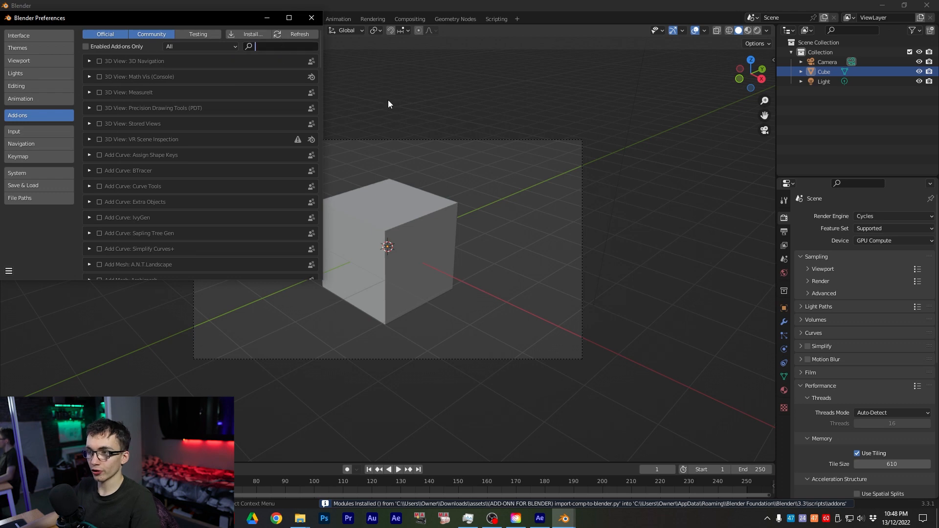
{"action": "type", "text": "import-"}
{"action": "key", "text": "BackSpace"}
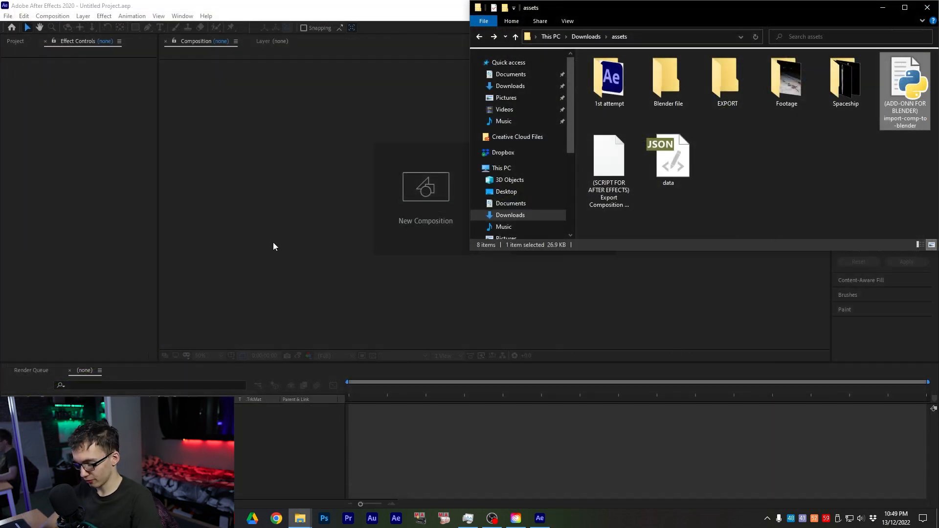
Start a fresh Blender session and delete all the default objects from the scene.
{"action": "key", "text": "super"}
{"action": "type", "text": "blender"}
{"action": "key", "text": "Return"}
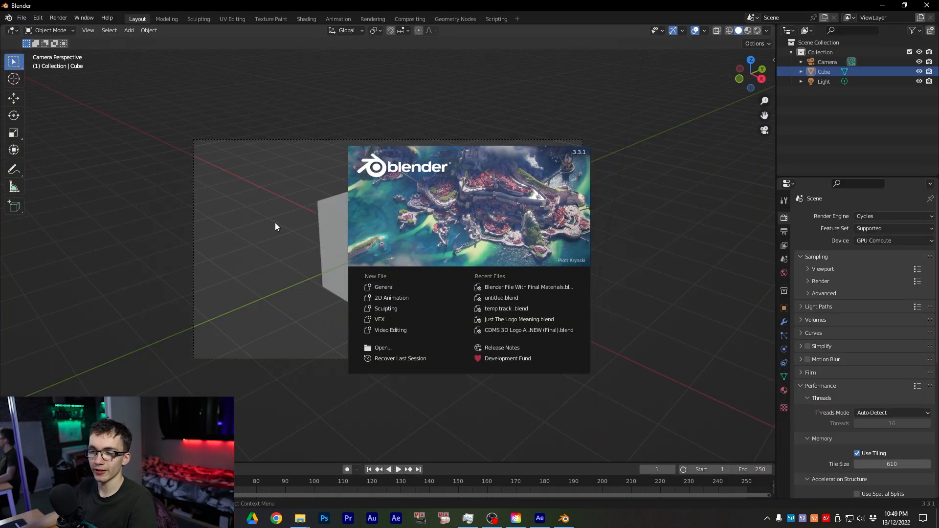
{"action": "left_click", "coordinate": [204, 236]}
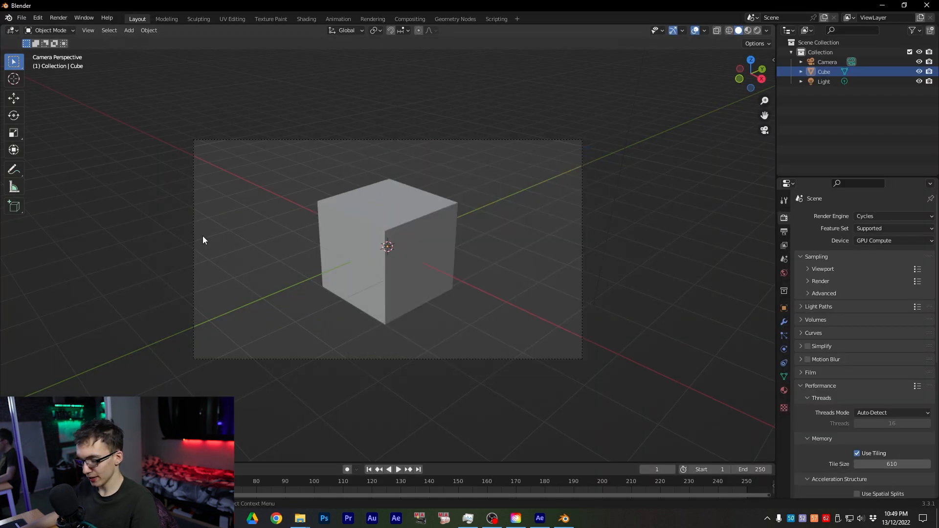
{"action": "middle_click_drag", "start_coordinate": [159, 225], "coordinate": [218, 219]}
{"action": "key", "text": "a"}
{"action": "key", "text": "Delete"}
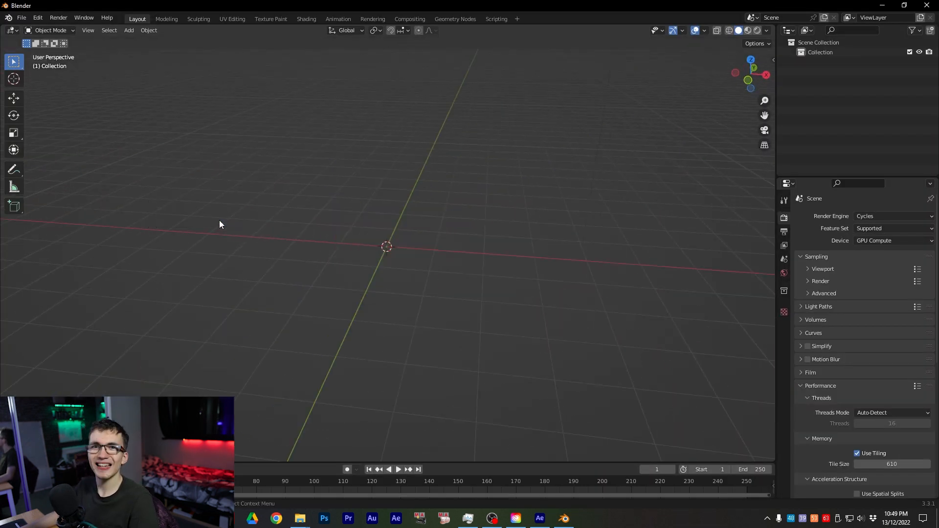
Add two new collections to the scene.
{"action": "right_click", "coordinate": [820, 52]}
{"action": "left_click", "coordinate": [824, 69]}
{"action": "right_click", "coordinate": [835, 98]}
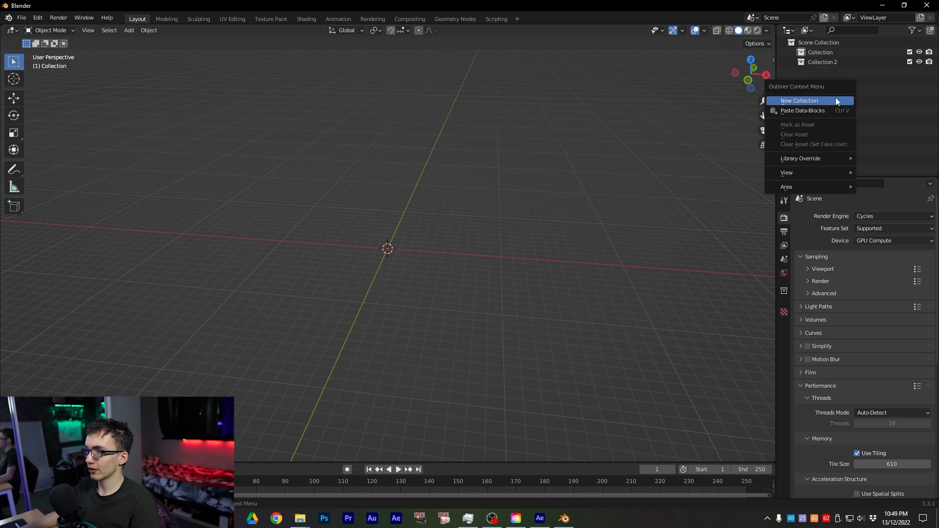
{"action": "left_click", "coordinate": [835, 98]}
Rename the third collection as "tracking data" and the second collection as "imports".
{"action": "double_click", "coordinate": [786, 109]}
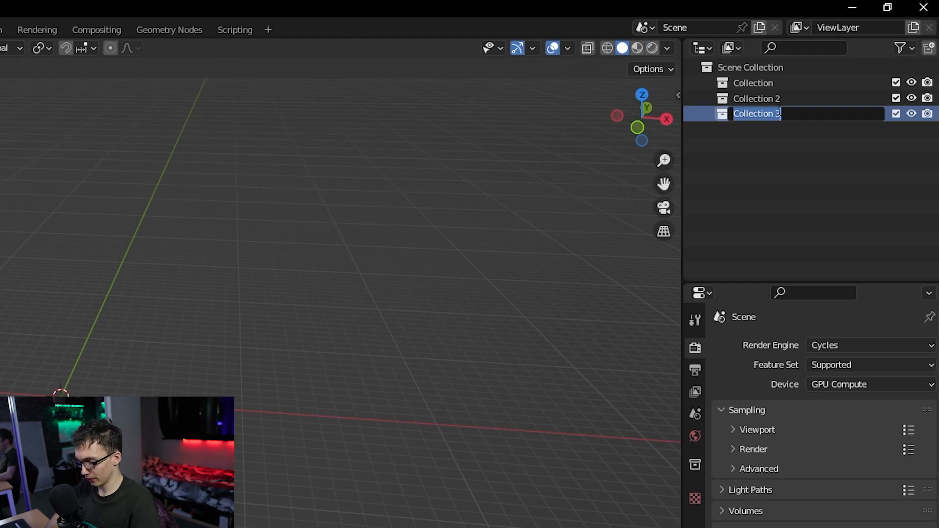
{"action": "type", "text": "tracking data"}
{"action": "key", "text": "Return"}
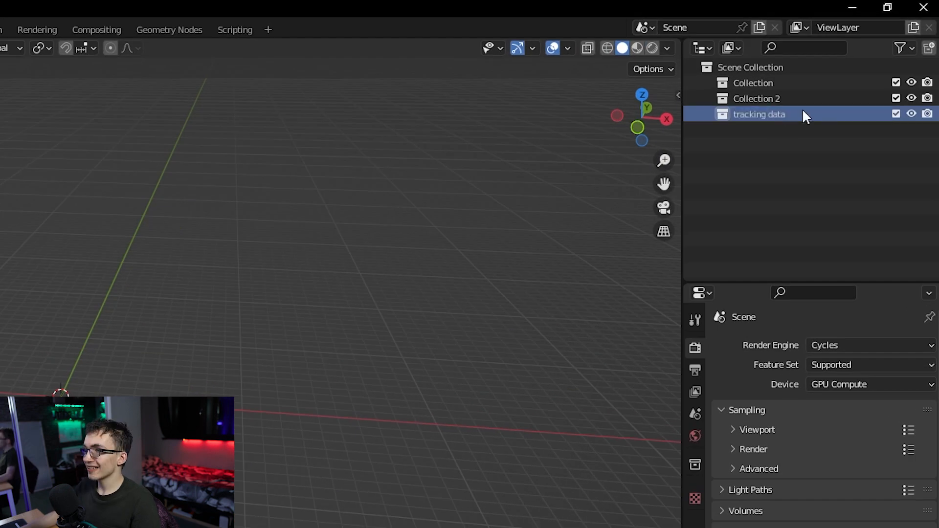
{"action": "left_click", "coordinate": [779, 104]}
{"action": "double_click", "coordinate": [777, 100]}
{"action": "type", "text": "imports"}
{"action": "key", "text": "Return"}
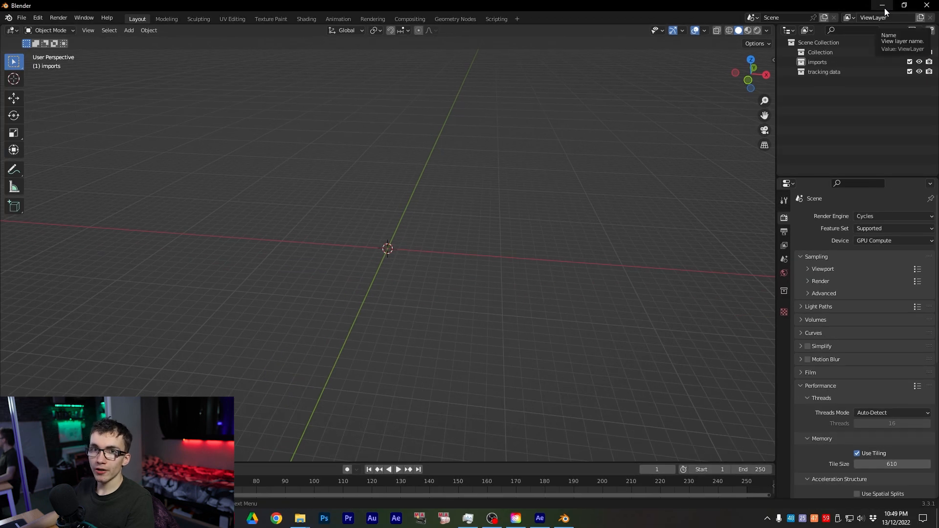
Switch to After Effects, import the footage R6__1715.MP4 and create a composition from it.
{"action": "left_click", "coordinate": [885, 8]}
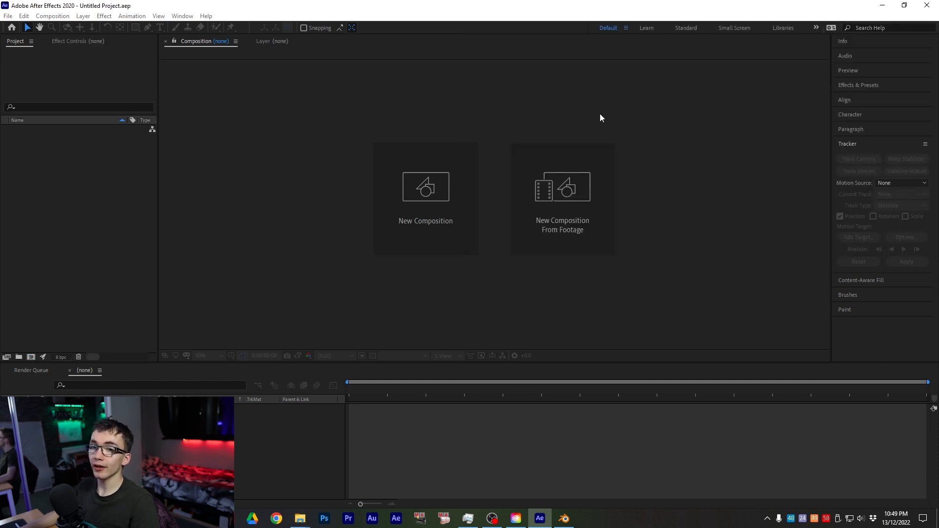
{"action": "left_click_drag", "start_coordinate": [597, 115], "coordinate": [147, 208]}
{"action": "left_click", "coordinate": [128, 214]}
{"action": "left_click_drag", "start_coordinate": [51, 131], "coordinate": [84, 440]}
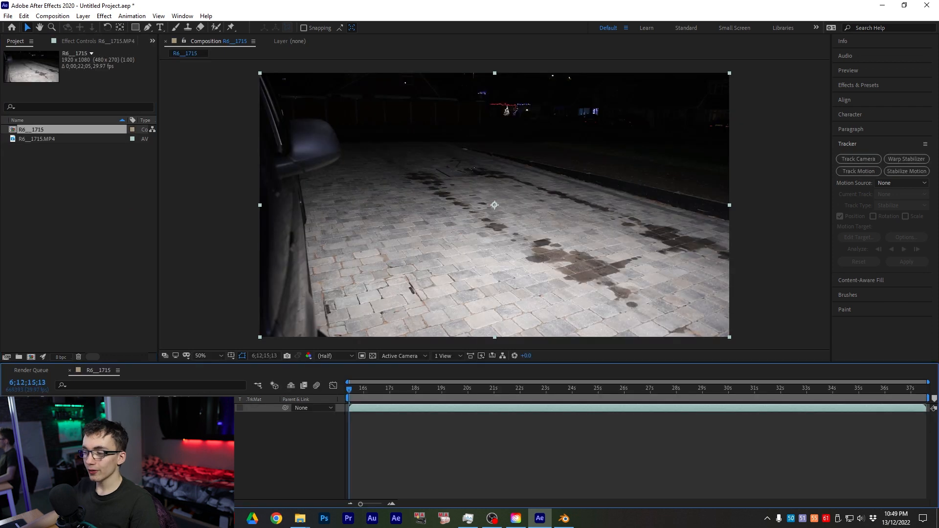
Run the 3D Camera Tracker on the R6__1715.MP4 layer with Detailed Analysis enabled.
{"action": "left_click", "coordinate": [858, 159]}
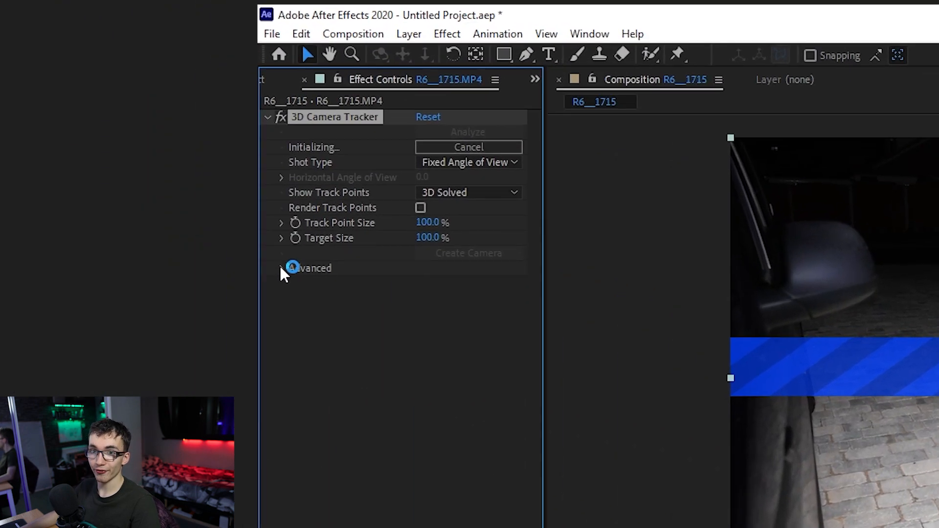
{"action": "left_click", "coordinate": [282, 269]}
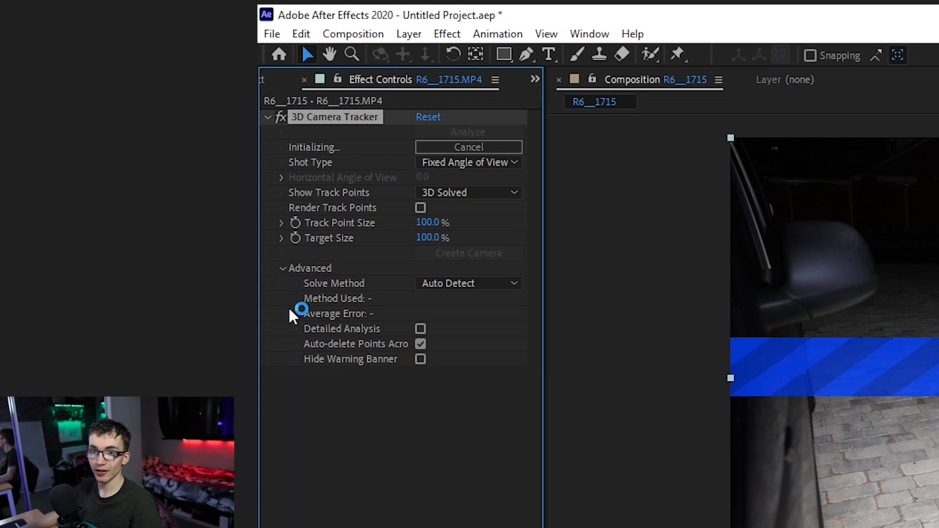
{"action": "left_click", "coordinate": [421, 328]}
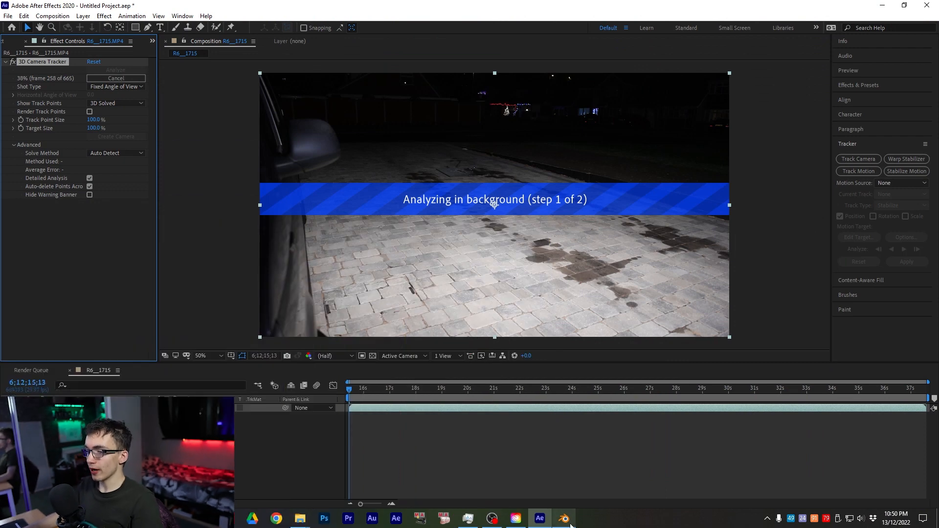
Switch to the new Blender scene and paste the copied spaceship objects into the imports collection.
{"action": "left_click", "coordinate": [570, 524]}
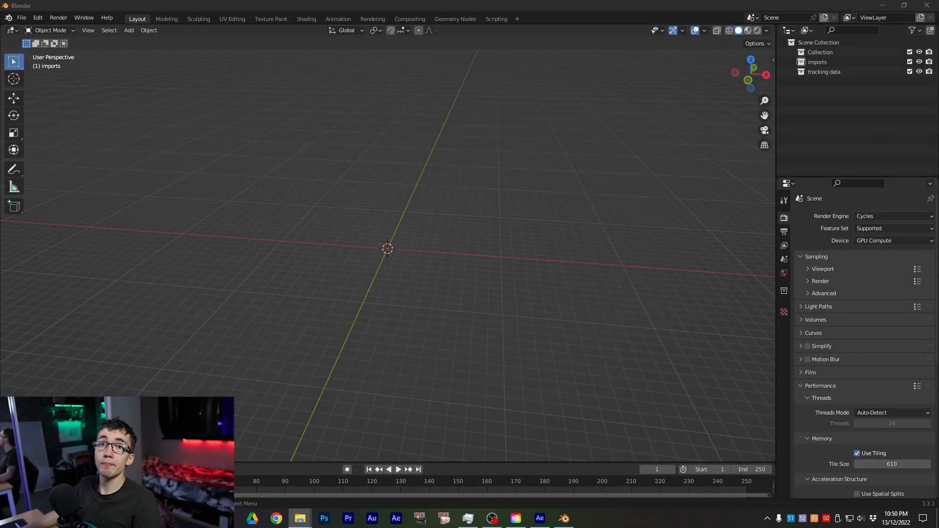
{"action": "key", "text": "alt+Tab"}
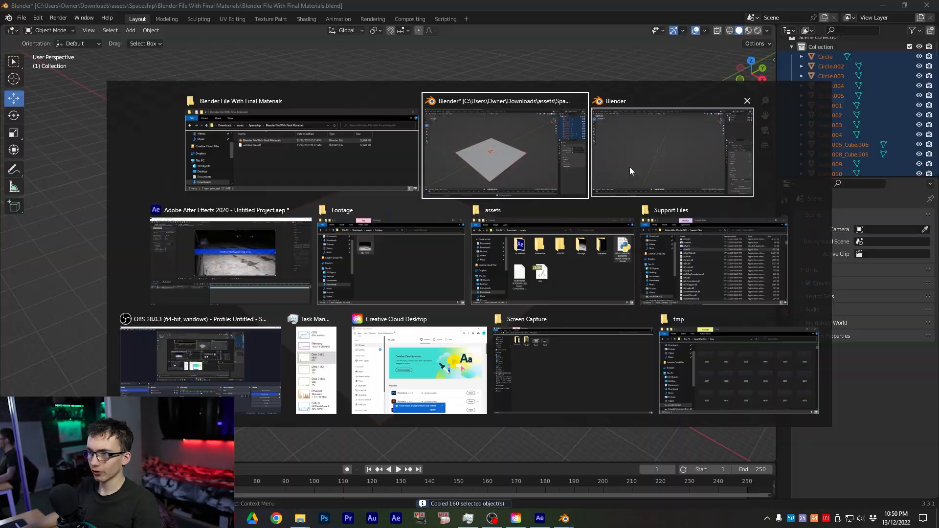
{"action": "left_click", "coordinate": [631, 166]}
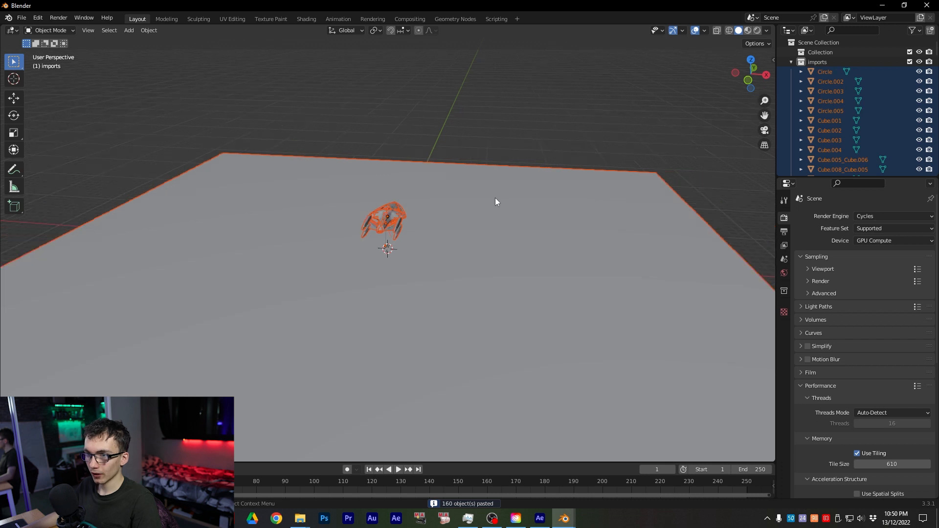
{"action": "middle_click_drag", "start_coordinate": [495, 197], "coordinate": [483, 216]}
Switch to After Effects, select the 3D Camera Tracker effect and set the ground plane and origin from a driveway track point target.
{"action": "left_click", "coordinate": [550, 519]}
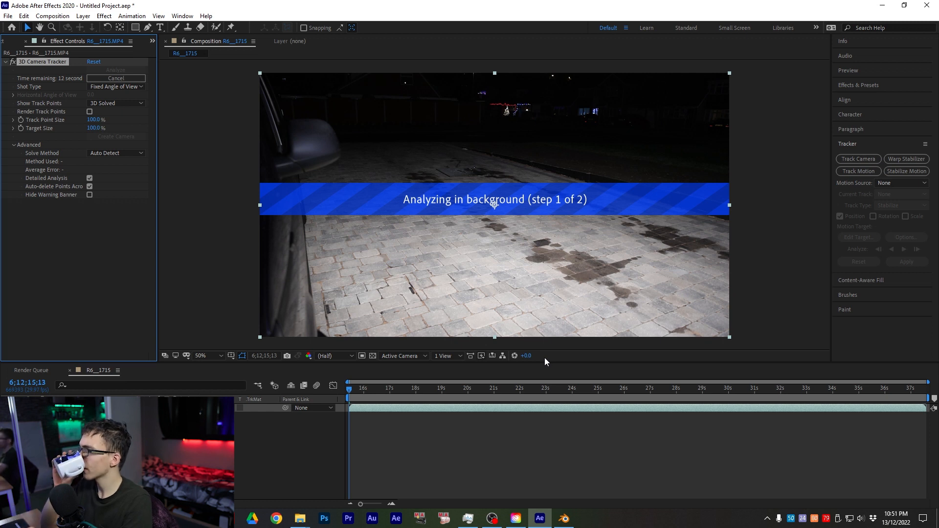
{"action": "left_click", "coordinate": [709, 424]}
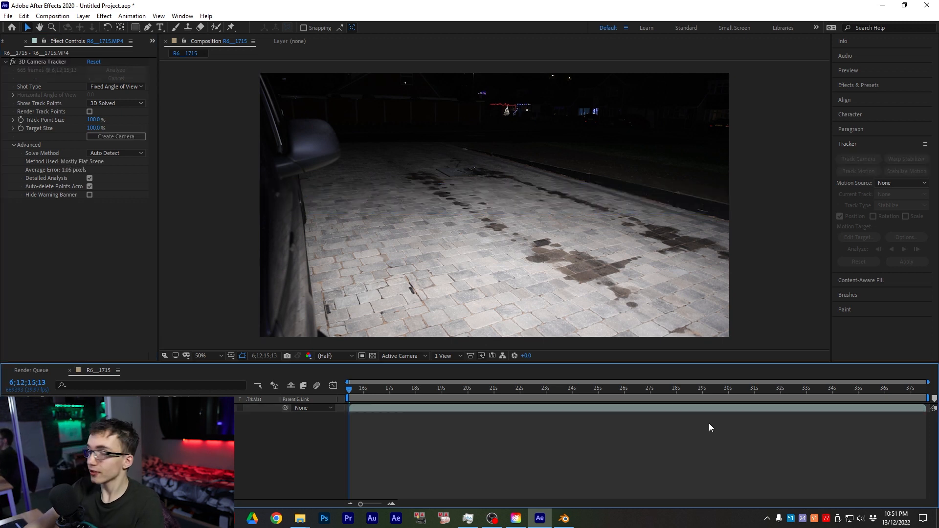
{"action": "left_click", "coordinate": [49, 61]}
{"action": "left_click_drag", "start_coordinate": [378, 388], "coordinate": [567, 388]}
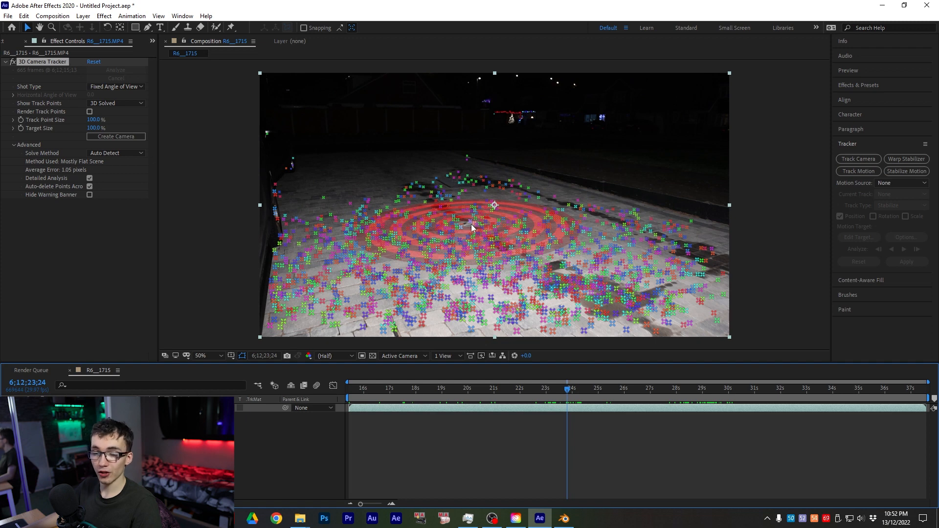
{"action": "right_click", "coordinate": [543, 269]}
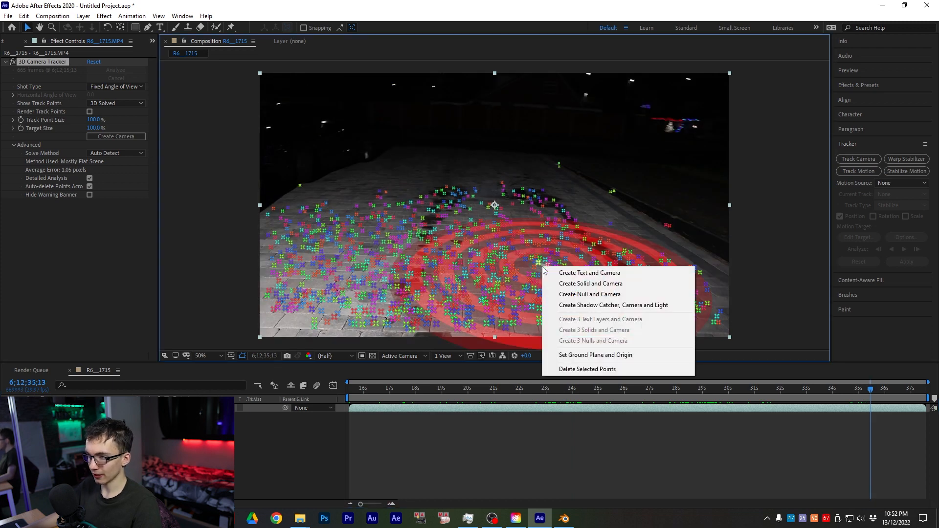
{"action": "left_click", "coordinate": [571, 358]}
{"action": "left_click_drag", "start_coordinate": [870, 390], "coordinate": [570, 408]}
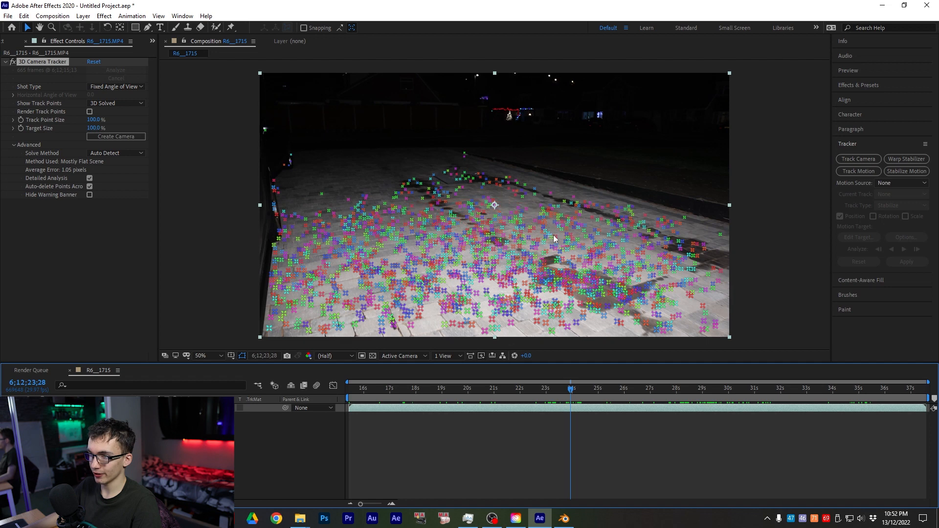
Create a solid and camera from the track points at the middle of the driveway and scrub through the shot to check it.
{"action": "right_click", "coordinate": [491, 246]}
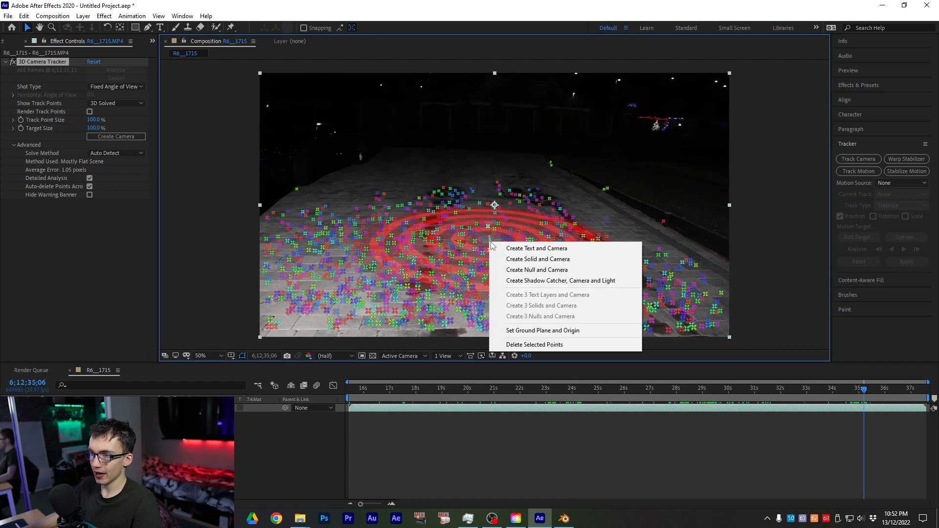
{"action": "left_click", "coordinate": [511, 260]}
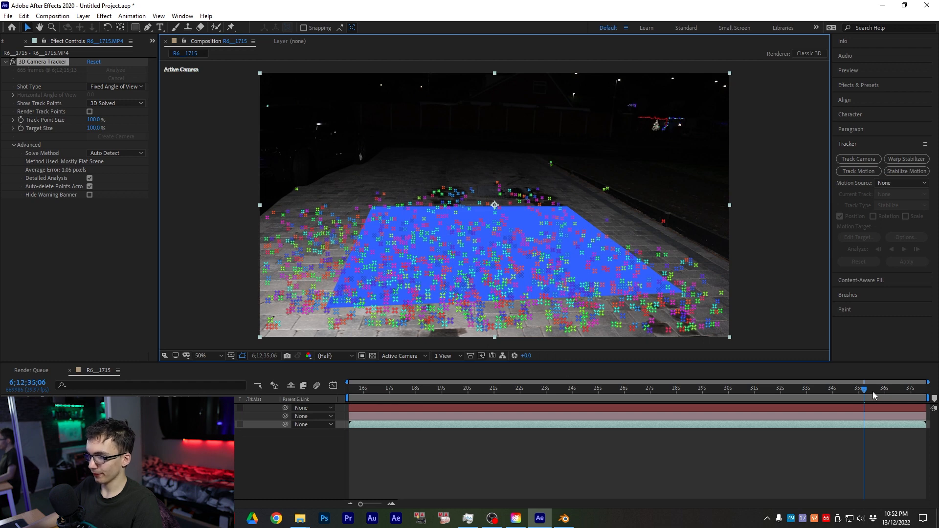
{"action": "left_click", "coordinate": [894, 392]}
{"action": "left_click_drag", "start_coordinate": [728, 399], "coordinate": [596, 389]}
Select the R6__1715 composition in the project and run the Export Composition Data to JSON script.
{"action": "key", "text": "ctrl+0"}
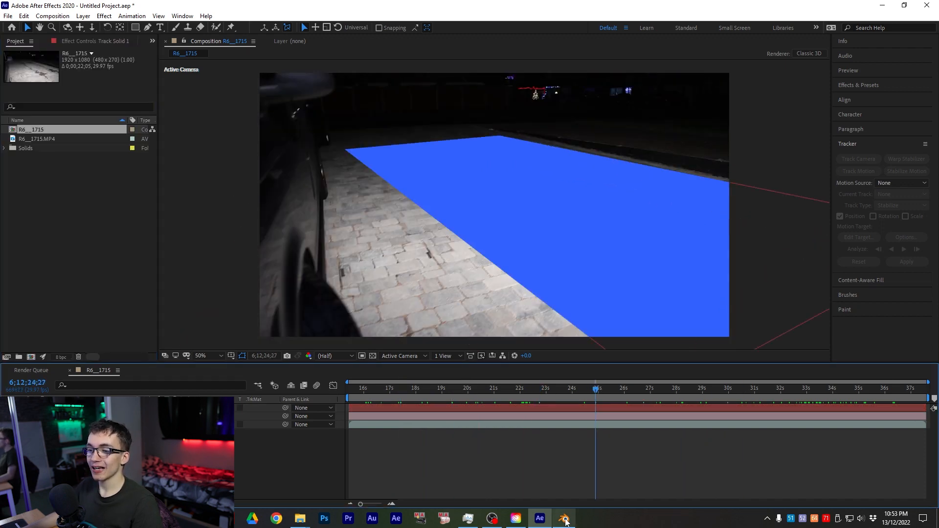
{"action": "left_click", "coordinate": [558, 523]}
{"action": "left_click", "coordinate": [540, 518]}
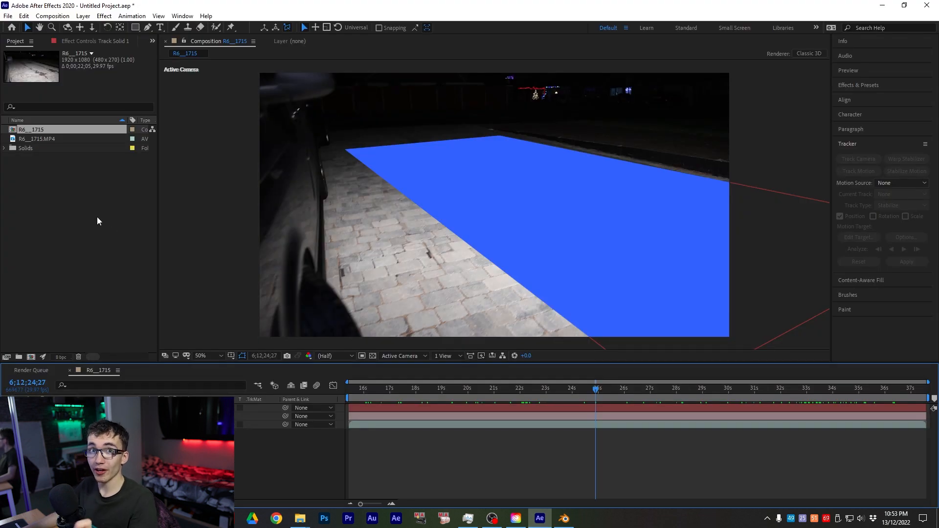
{"action": "left_click", "coordinate": [70, 207]}
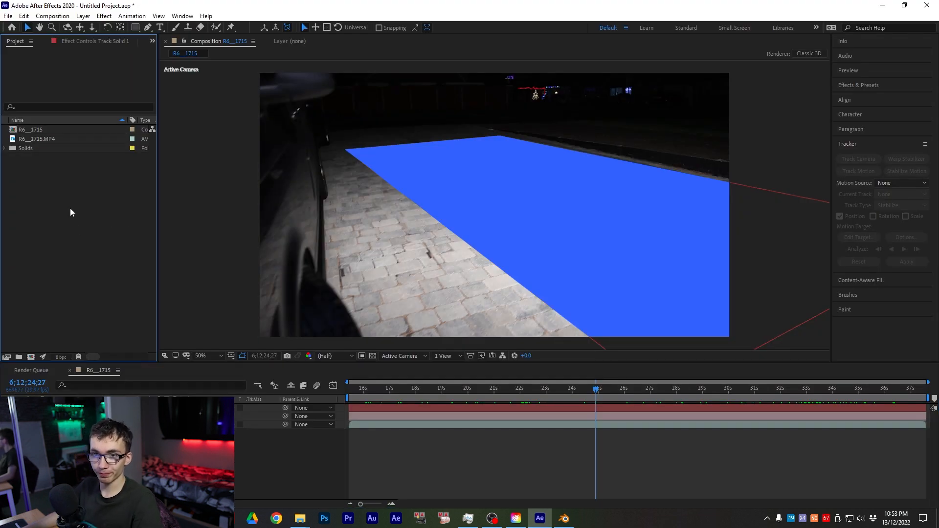
{"action": "left_click", "coordinate": [28, 130]}
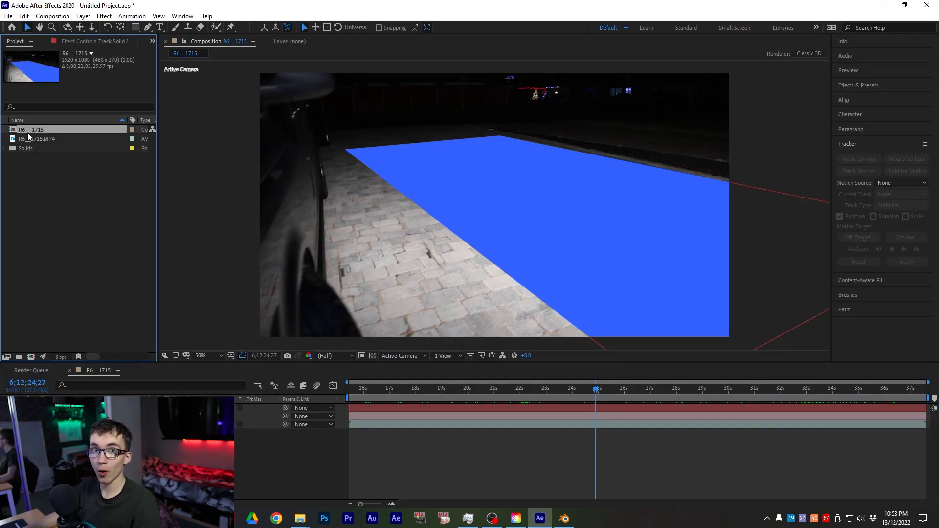
{"action": "left_click", "coordinate": [8, 16]}
{"action": "mouse_move", "coordinate": [157, 281]}
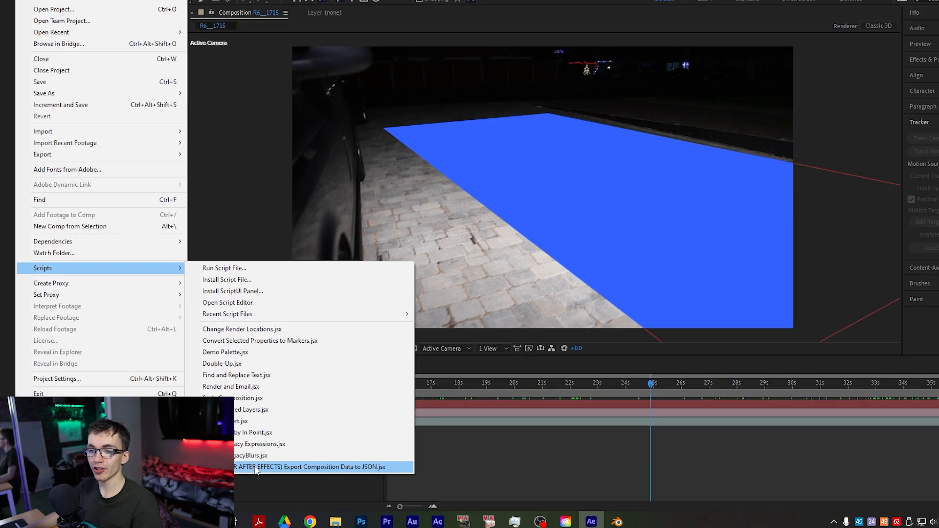
{"action": "left_click", "coordinate": [451, 467]}
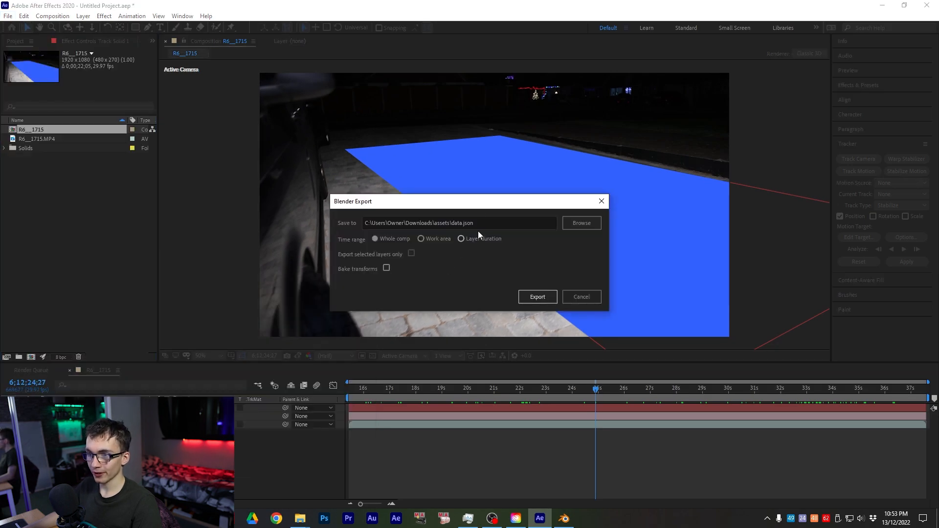
Set the export file to DATA.json in the assets folder and export the composition data.
{"action": "left_click", "coordinate": [585, 228]}
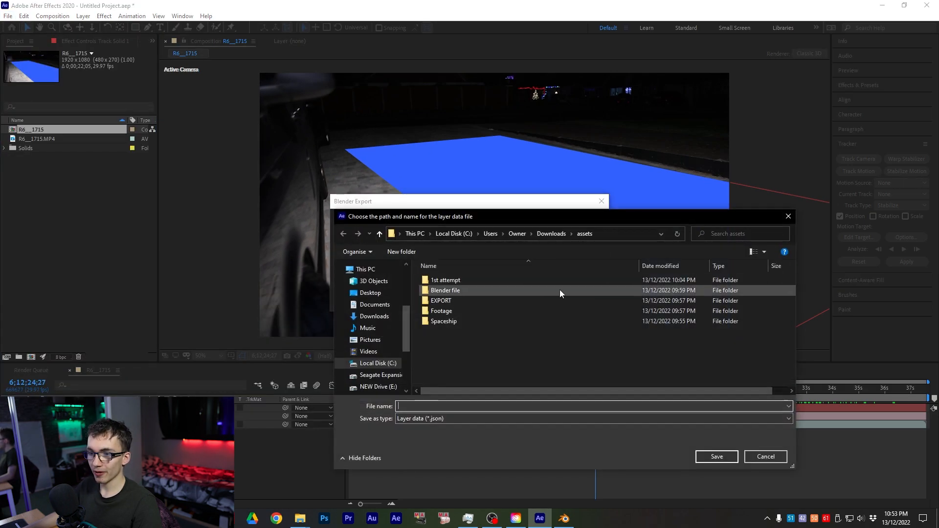
{"action": "type", "text": "DATA"}
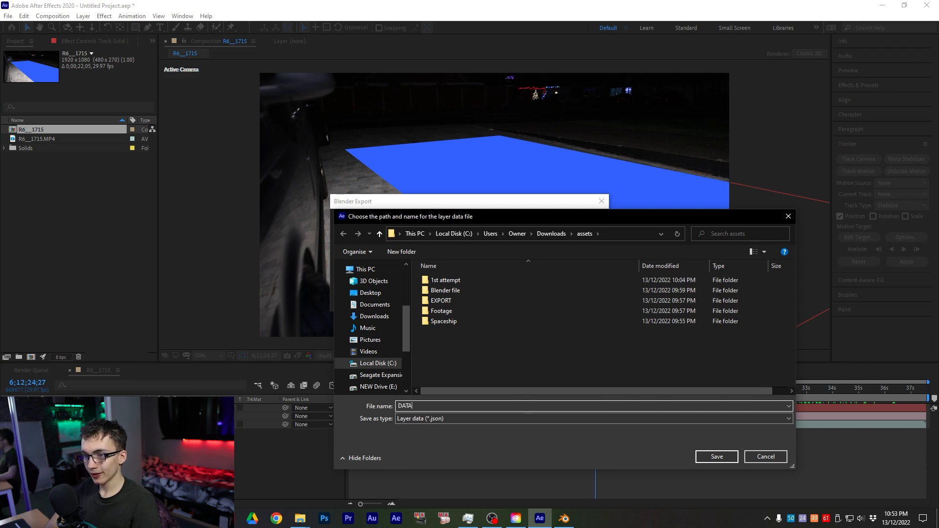
{"action": "key", "text": "Return"}
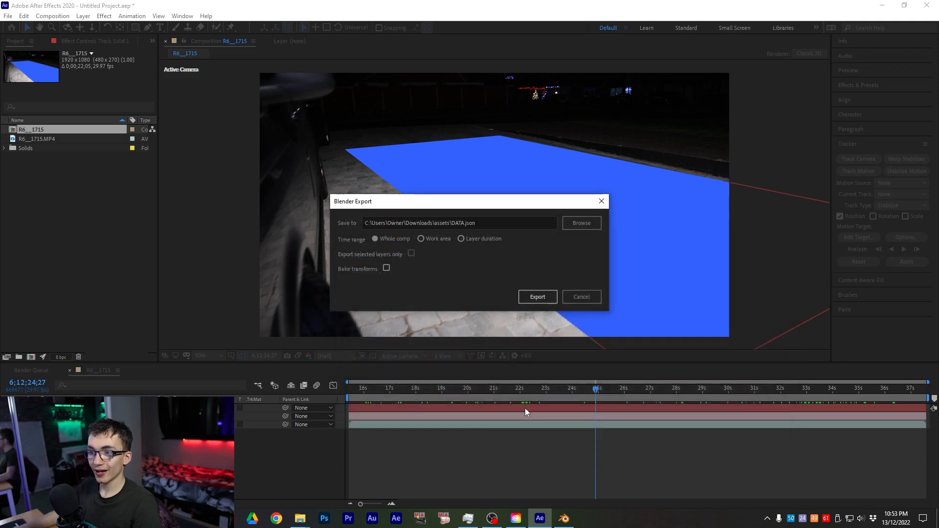
{"action": "left_click", "coordinate": [538, 296]}
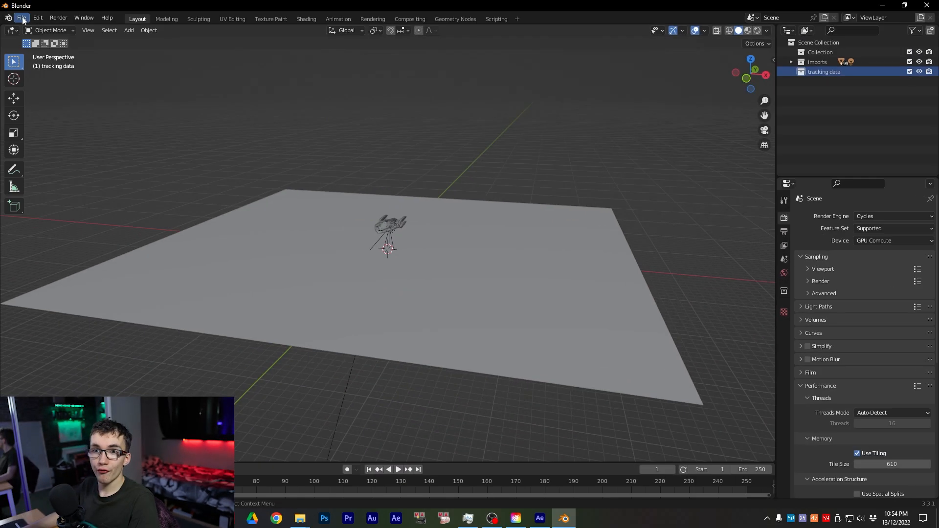
Import DATA.json from the assets folder into Blender's tracking data collection as converted After Effects composition data.
{"action": "left_click", "coordinate": [24, 19]}
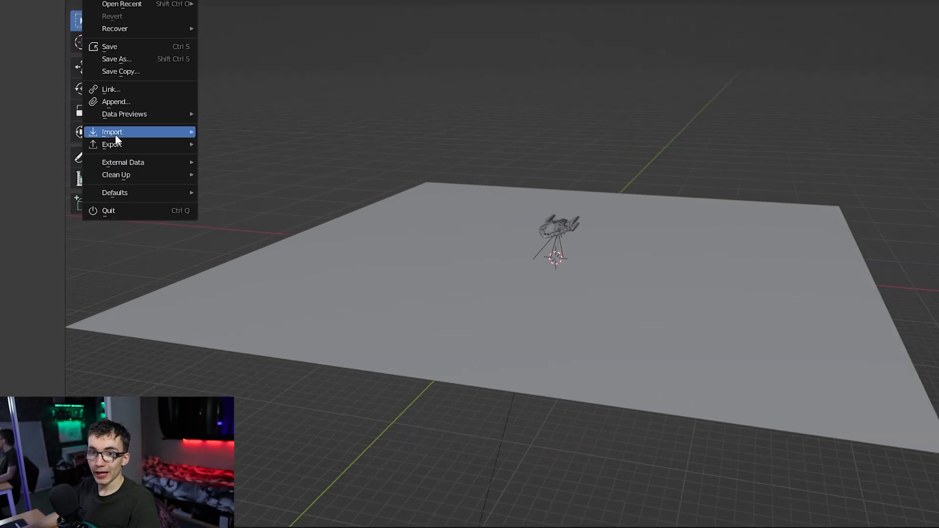
{"action": "mouse_move", "coordinate": [115, 132]}
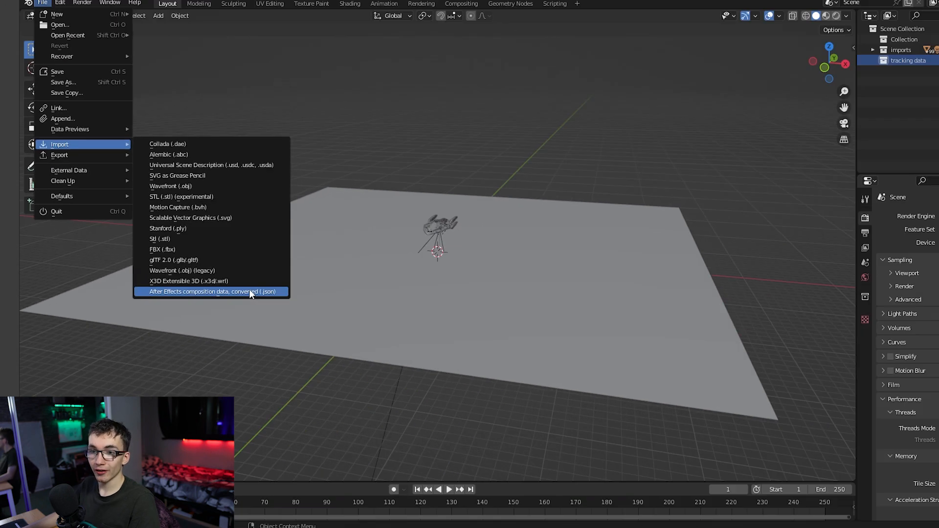
{"action": "left_click", "coordinate": [520, 336]}
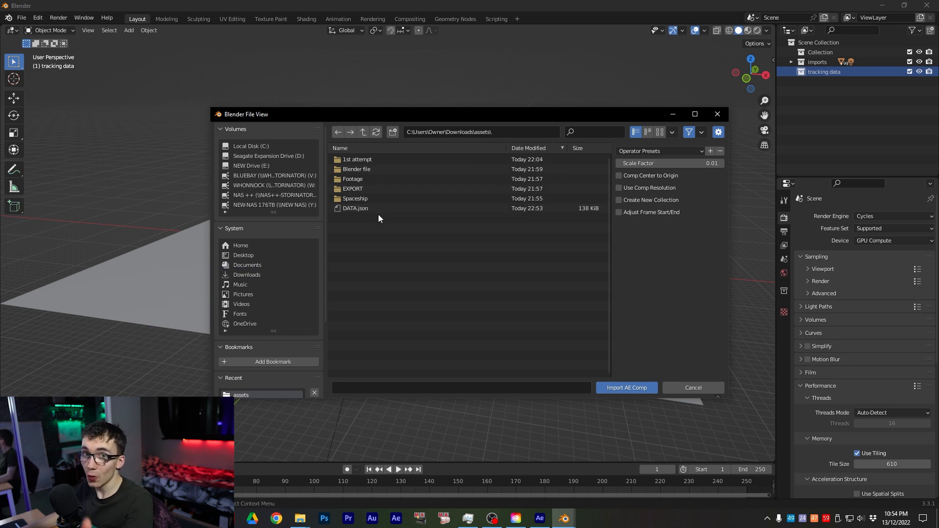
{"action": "left_click", "coordinate": [380, 210]}
{"action": "double_click", "coordinate": [380, 210]}
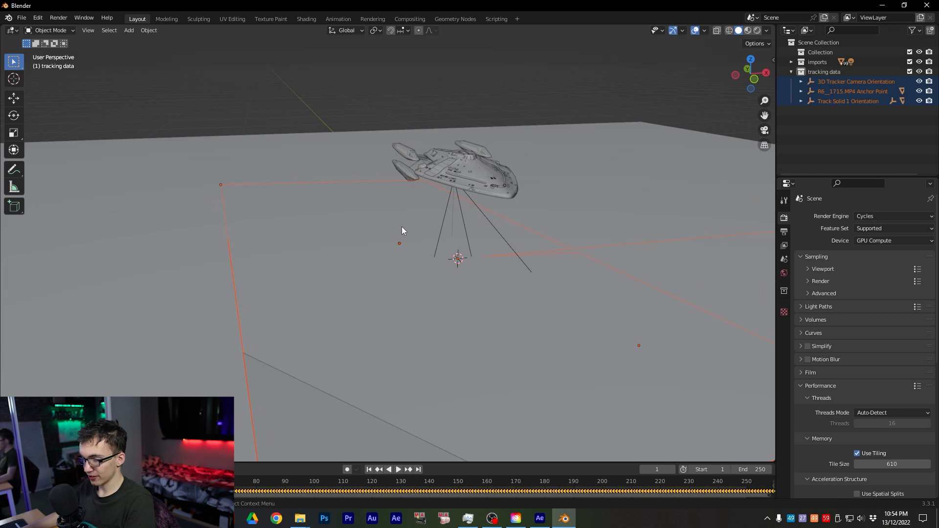
View the scene through the tracked camera, scrub the animation to frame 159 and compare it with the After Effects composition.
{"action": "key", "text": "KP_0"}
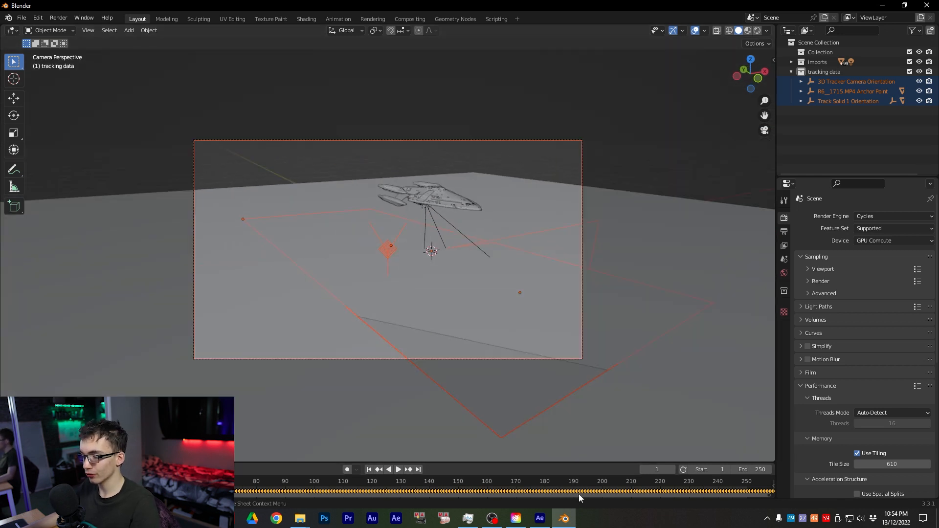
{"action": "left_click_drag", "start_coordinate": [548, 463], "coordinate": [547, 424]}
{"action": "scroll", "coordinate": [538, 463], "scroll_direction": "down", "scroll_amount": 10}
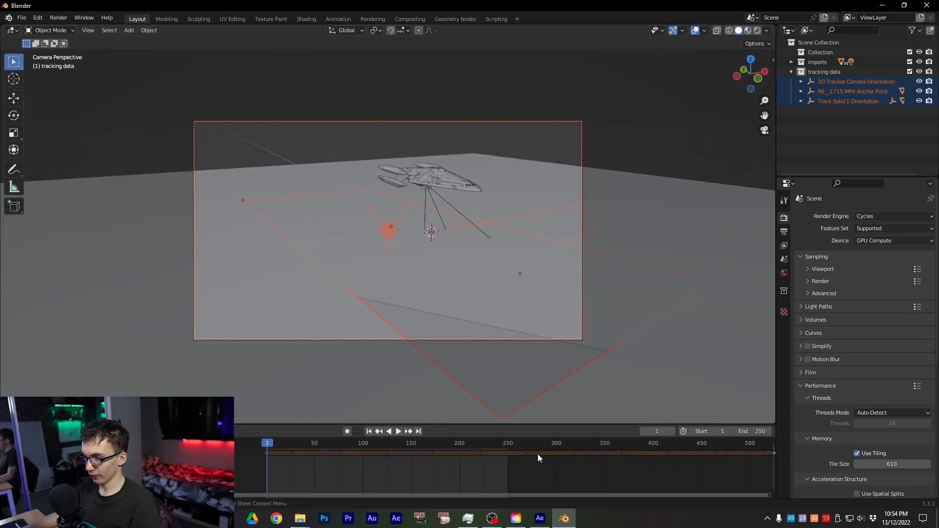
{"action": "left_click_drag", "start_coordinate": [332, 444], "coordinate": [424, 430]}
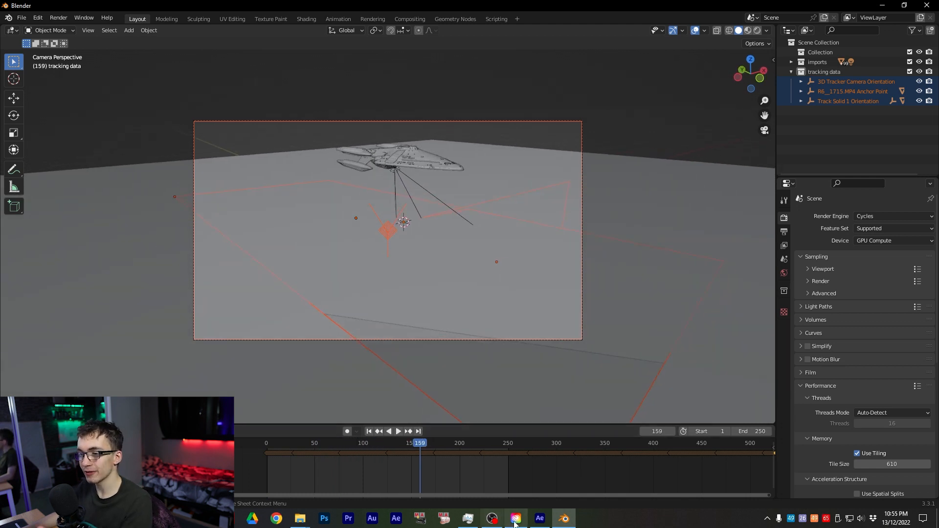
{"action": "left_click", "coordinate": [538, 521]}
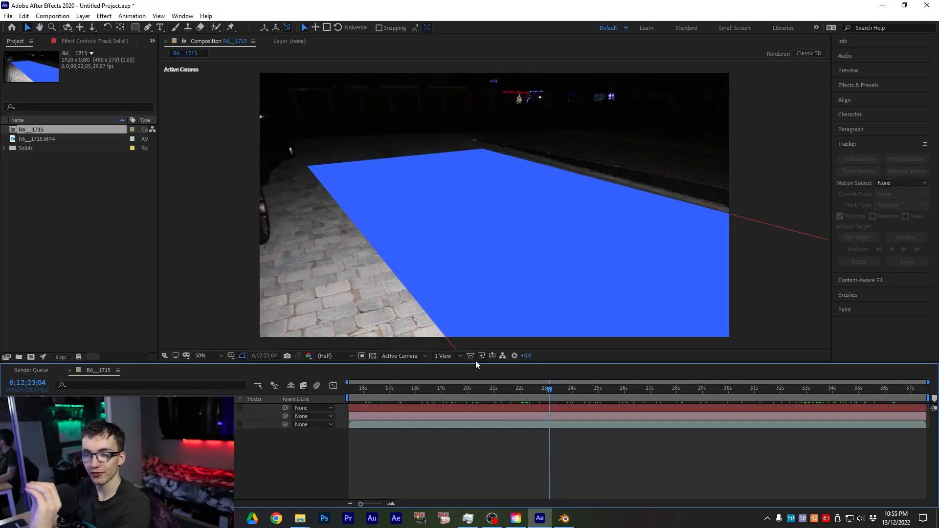
{"action": "left_click", "coordinate": [564, 518]}
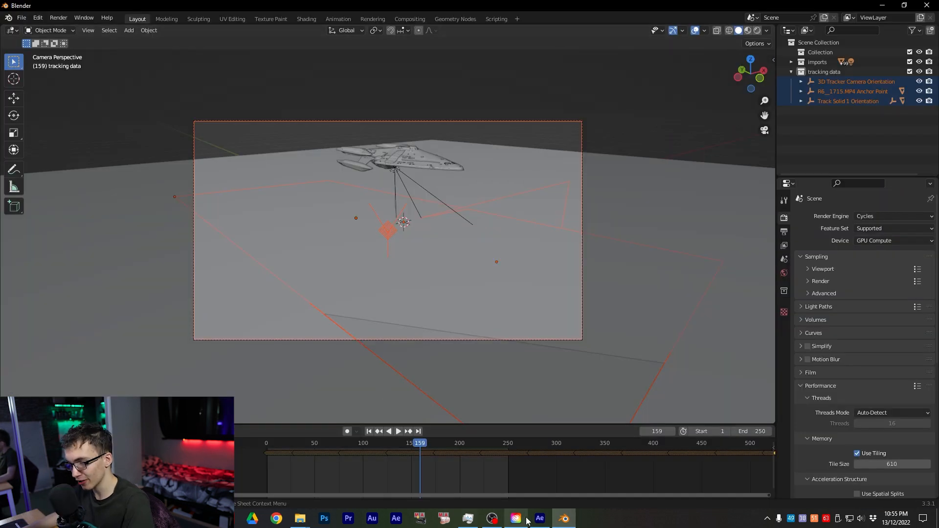
{"action": "left_click", "coordinate": [540, 520]}
{"action": "left_click", "coordinate": [563, 519]}
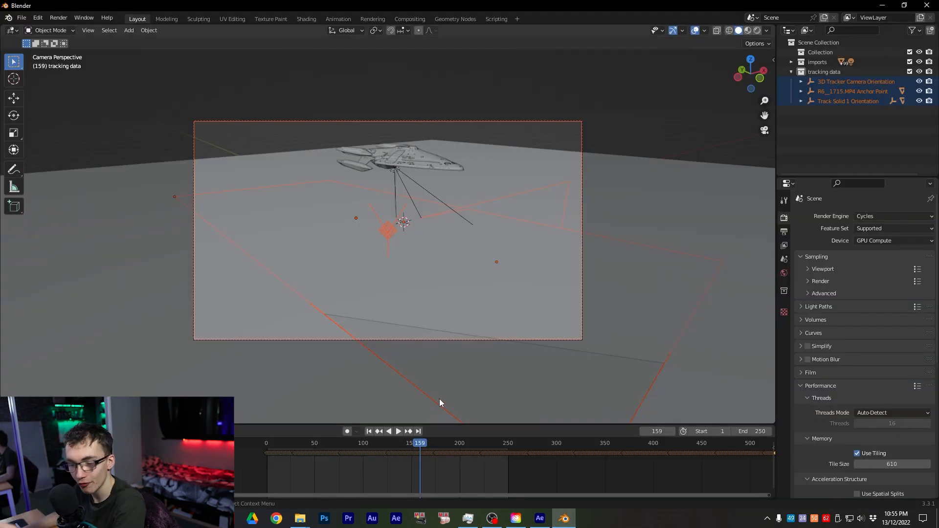
Set the scene's end frame to 669.
{"action": "scroll", "coordinate": [538, 462], "scroll_direction": "down", "scroll_amount": 6}
{"action": "left_click", "coordinate": [761, 431]}
{"action": "type", "text": "66"}
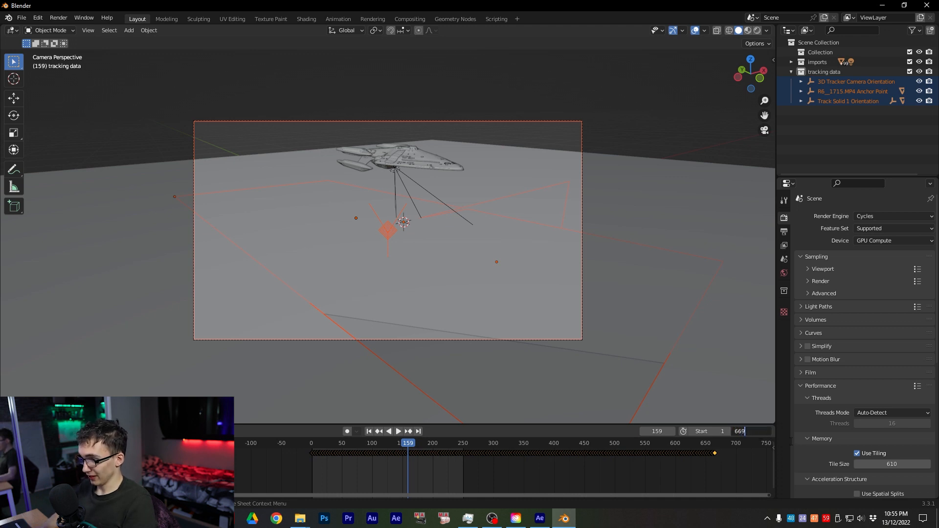
{"action": "type", "text": "9"}
{"action": "key", "text": "Return"}
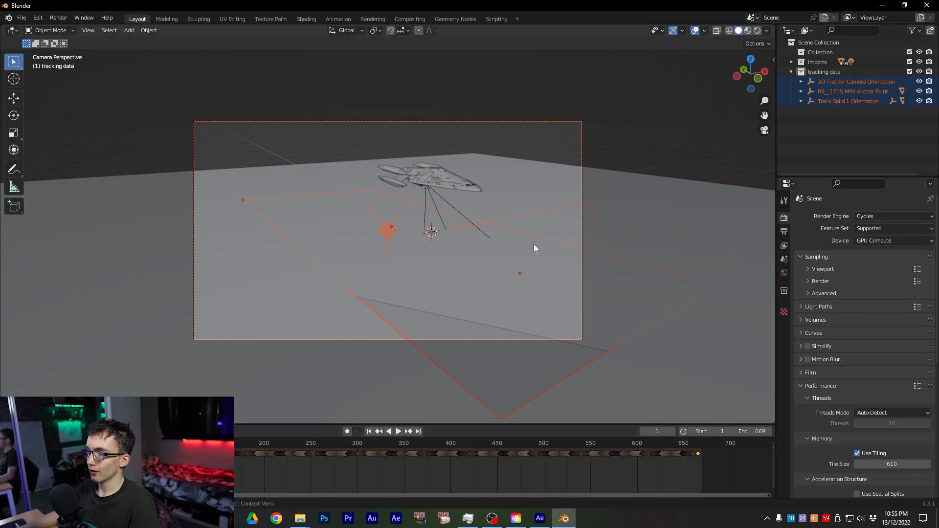
Select the 3D tracker camera, enable its background images and add a background entry.
{"action": "left_click", "coordinate": [787, 126]}
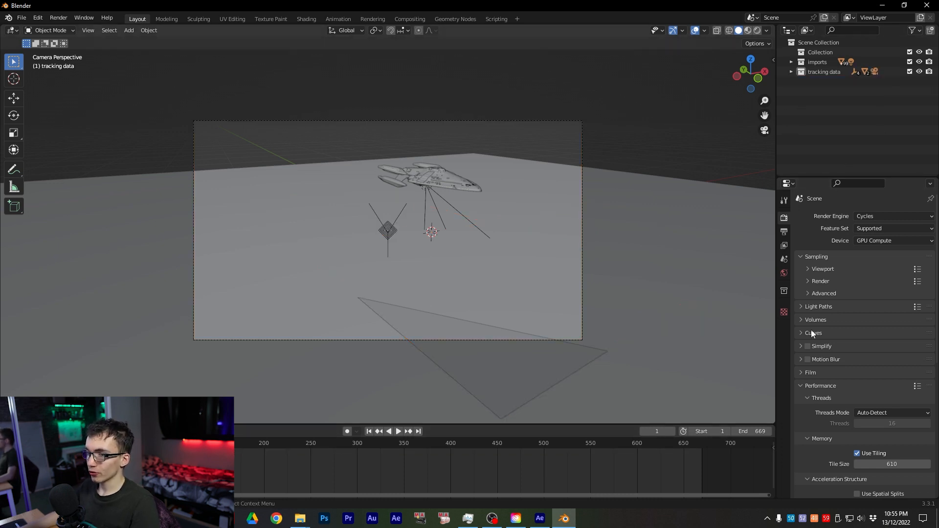
{"action": "left_click", "coordinate": [522, 338]}
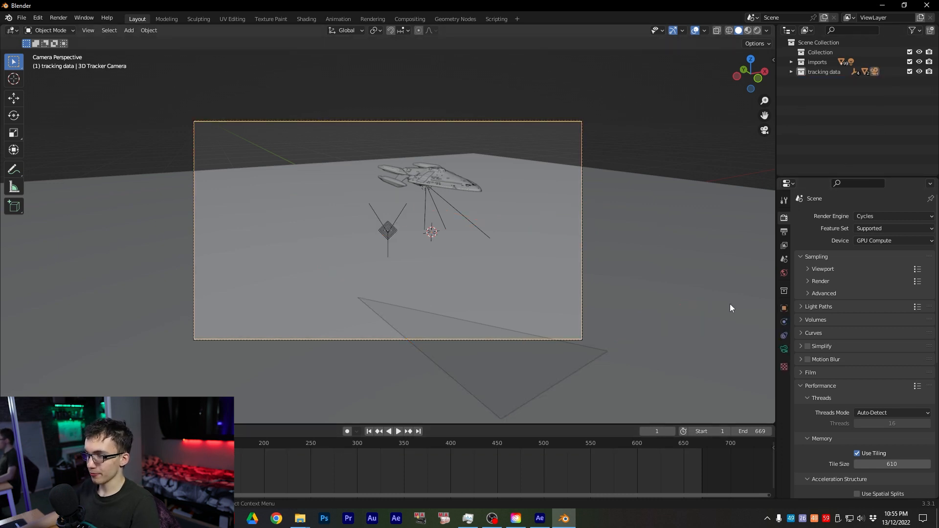
{"action": "left_click", "coordinate": [785, 350]}
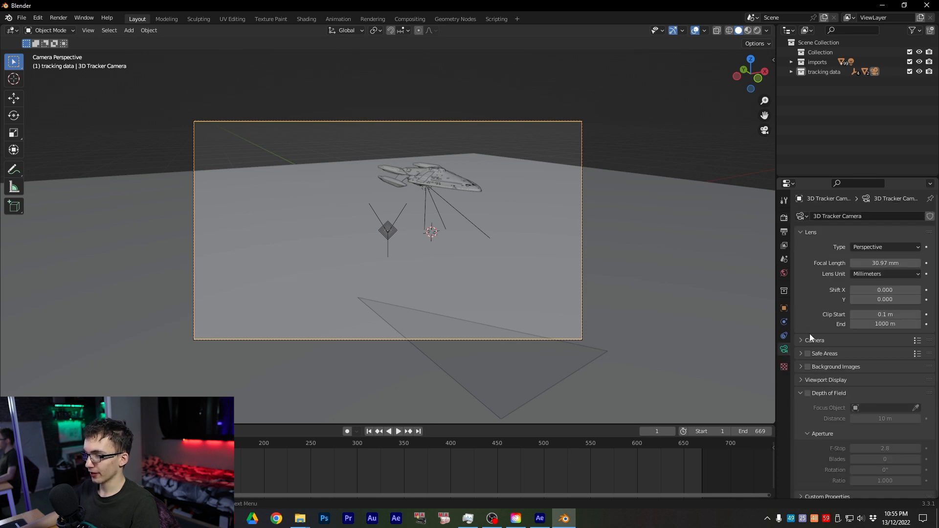
{"action": "left_click", "coordinate": [802, 367]}
{"action": "left_click", "coordinate": [856, 384]}
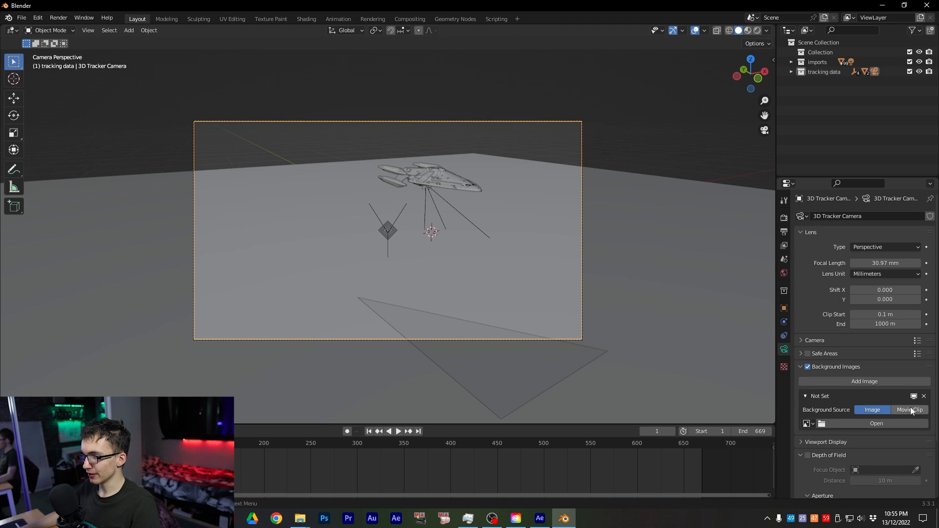
Set the camera's background source to a movie clip and open the driveway footage.
{"action": "left_click", "coordinate": [911, 410]}
{"action": "left_click", "coordinate": [890, 437]}
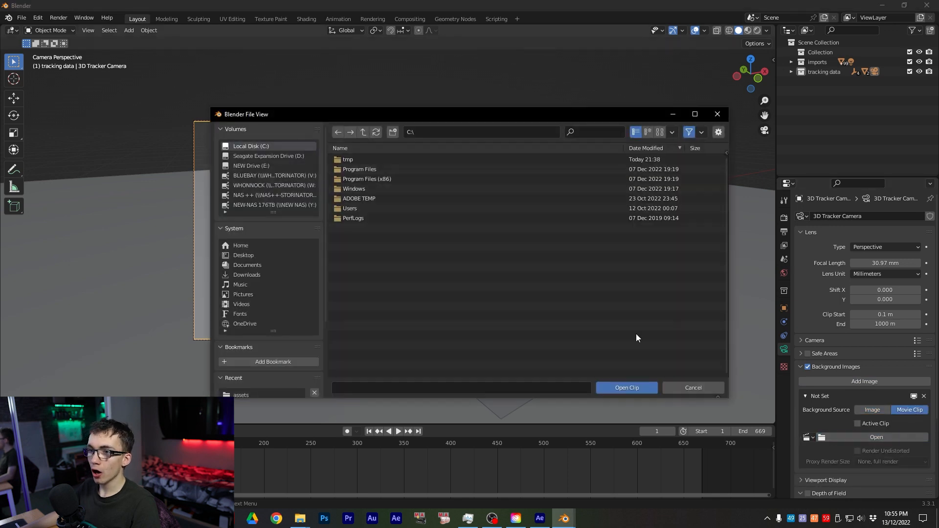
{"action": "double_click", "coordinate": [422, 188]}
{"action": "double_click", "coordinate": [402, 162]}
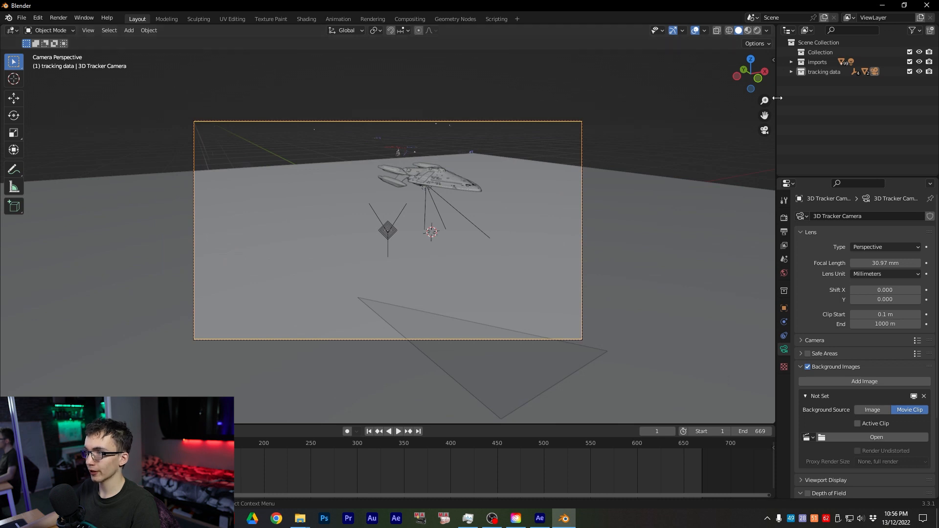
Delete the imported footage plane under the R6__1715.MP4 Anchor Point in the tracking data collection.
{"action": "left_click", "coordinate": [791, 72]}
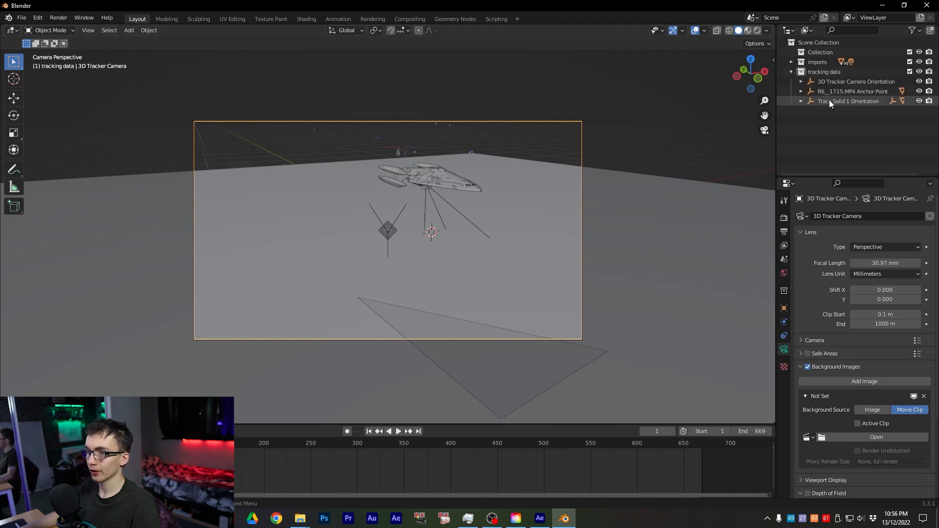
{"action": "left_click", "coordinate": [830, 100]}
{"action": "key", "text": "KP_Decimal"}
{"action": "left_click", "coordinate": [823, 93]}
{"action": "middle_click_drag", "start_coordinate": [577, 288], "coordinate": [510, 278]}
{"action": "left_click", "coordinate": [500, 286]}
{"action": "left_click", "coordinate": [494, 271]}
{"action": "key", "text": "Delete"}
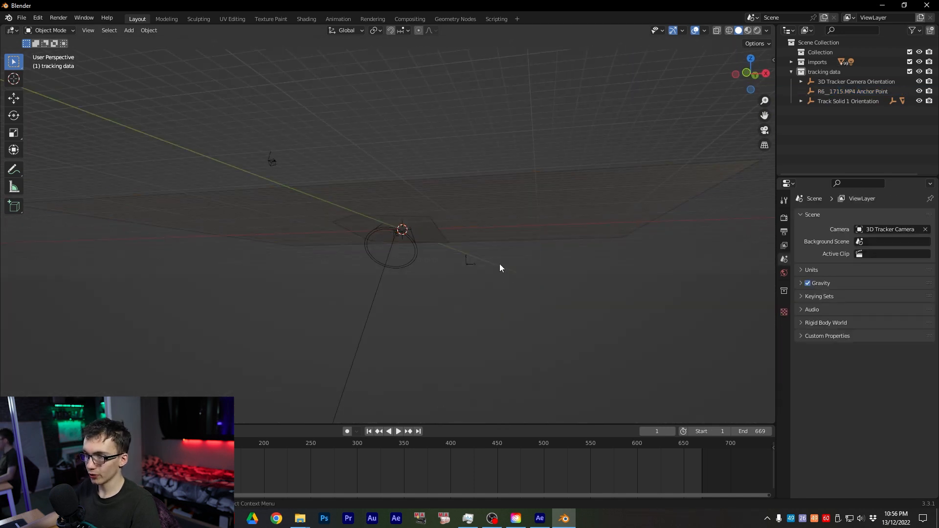
Hide the large imported ground plane, select the Track Solid 1 plane and view the scene through the tracked camera.
{"action": "middle_click_drag", "start_coordinate": [504, 272], "coordinate": [519, 304]}
{"action": "left_click", "coordinate": [527, 305]}
{"action": "scroll", "coordinate": [489, 294], "scroll_direction": "down", "scroll_amount": 5}
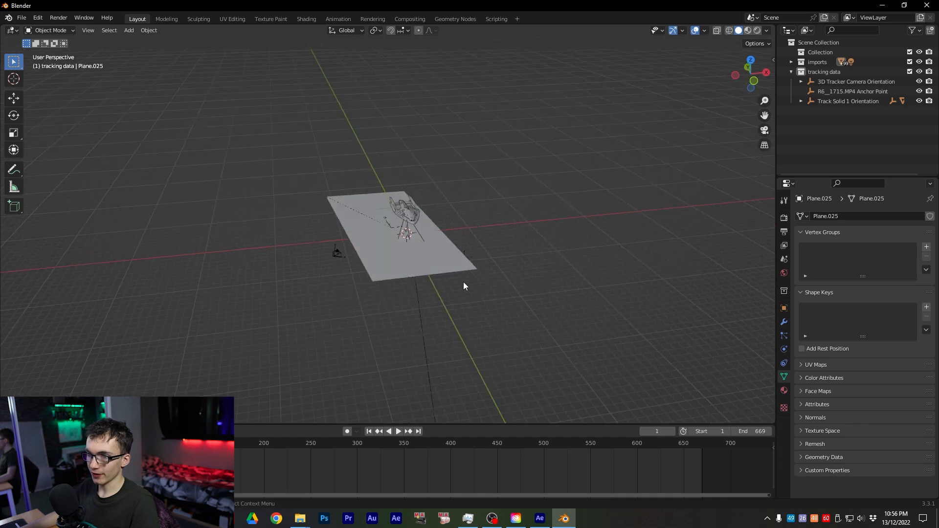
{"action": "middle_click_drag", "start_coordinate": [440, 259], "coordinate": [427, 240]}
{"action": "key", "text": "KP_0"}
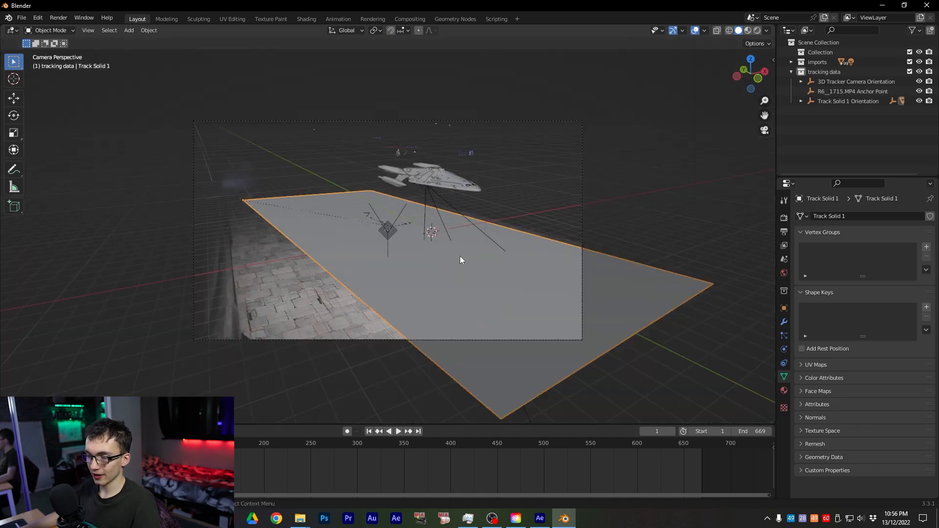
Play the tracked animation over the background footage and compare it with the composition in After Effects.
{"action": "scroll", "coordinate": [404, 299], "scroll_direction": "up", "scroll_amount": 2}
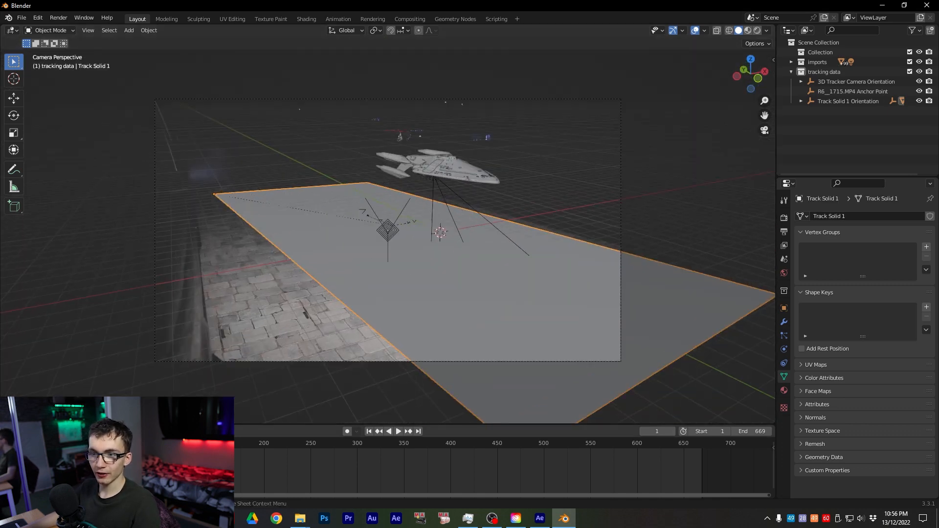
{"action": "key", "text": "space"}
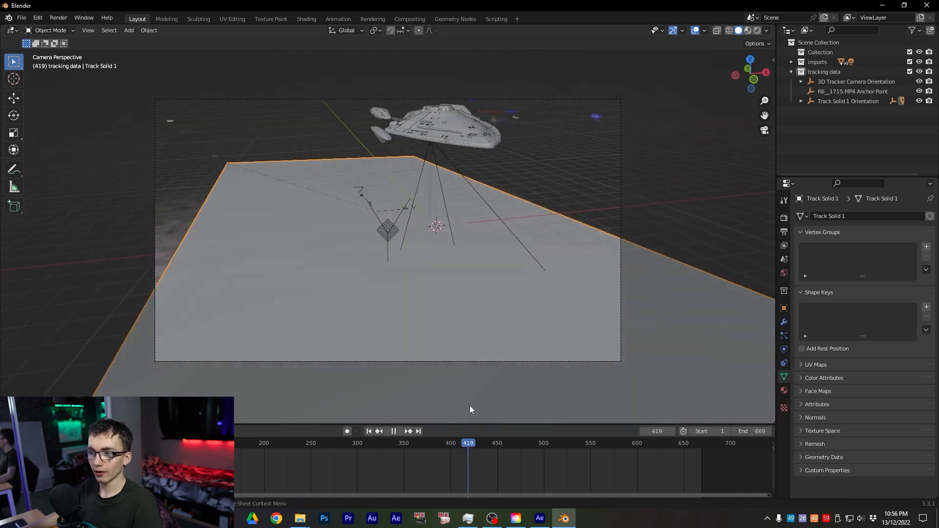
{"action": "key", "text": "space"}
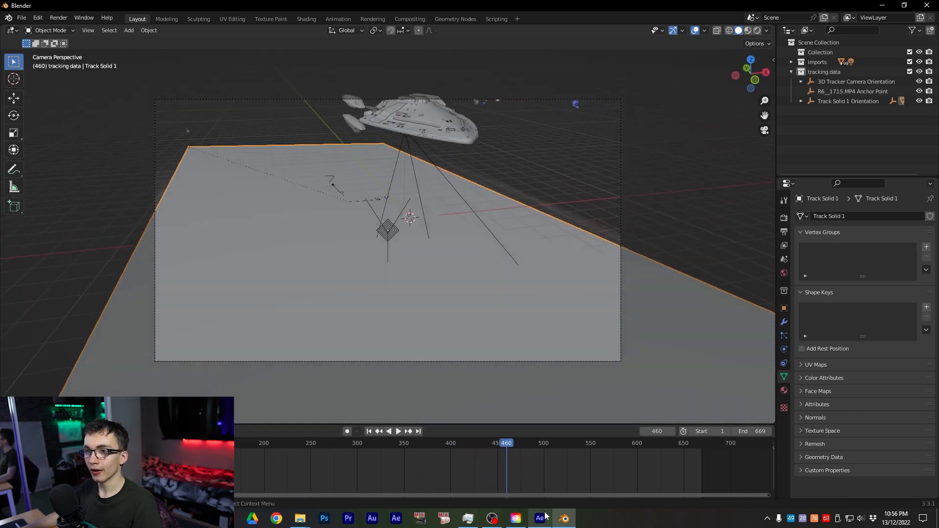
{"action": "left_click", "coordinate": [540, 518]}
{"action": "left_click_drag", "start_coordinate": [547, 383], "coordinate": [712, 392]}
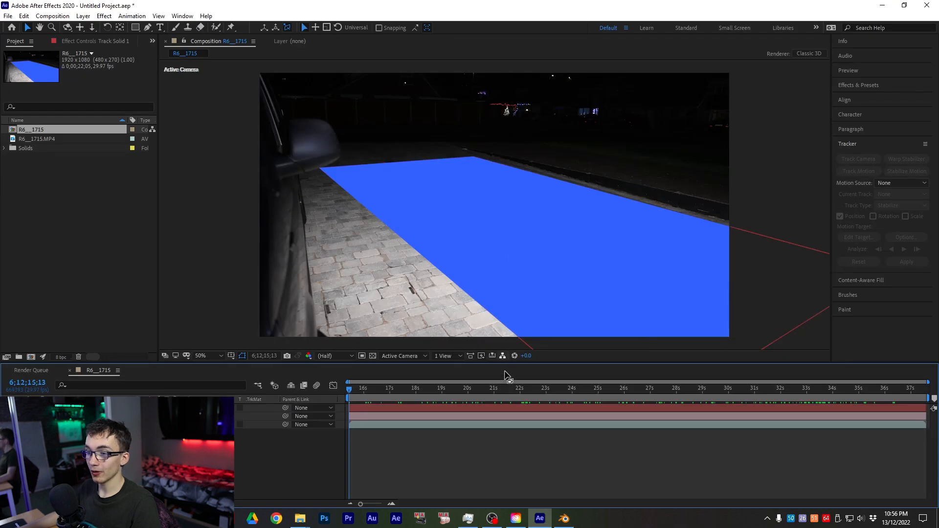
{"action": "left_click", "coordinate": [526, 388]}
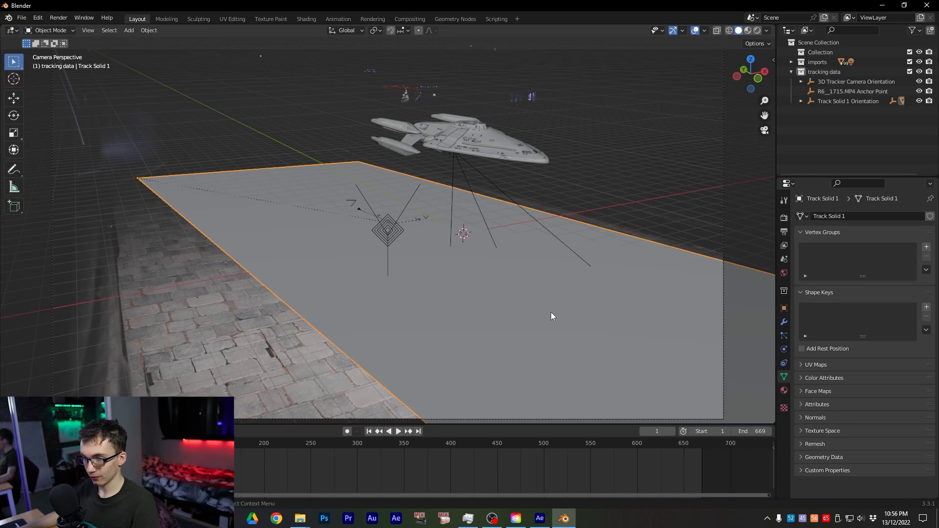
Delete the Track Solid 1 plane and hide the large ground plane beneath the spaceship.
{"action": "key", "text": "Delete"}
{"action": "key", "text": "KP_0"}
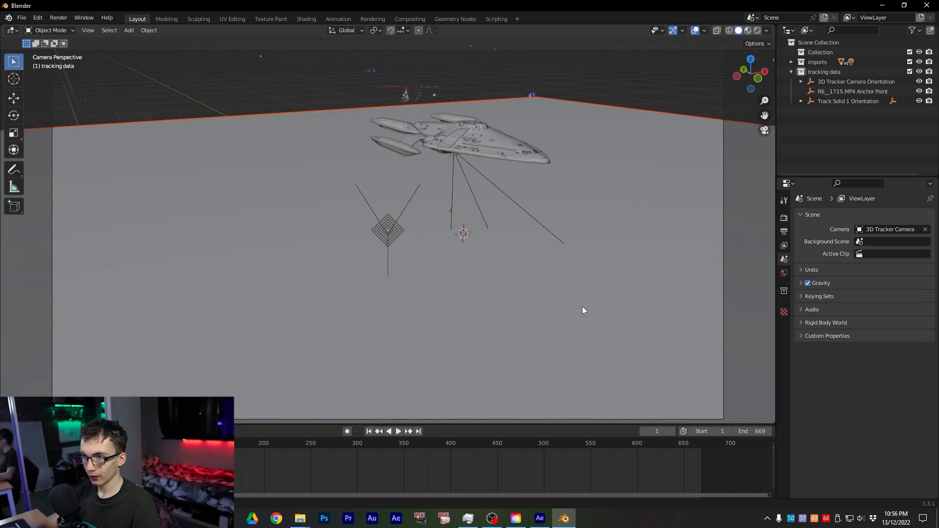
{"action": "middle_click_drag", "start_coordinate": [302, 308], "coordinate": [444, 275]}
{"action": "scroll", "coordinate": [351, 290], "scroll_direction": "down", "scroll_amount": 8}
{"action": "scroll", "coordinate": [433, 288], "scroll_direction": "up", "scroll_amount": 1}
{"action": "left_click", "coordinate": [466, 280]}
{"action": "key", "text": "h"}
Delete the imported light from the scene and return to the tracked camera view.
{"action": "middle_click_drag", "start_coordinate": [478, 302], "coordinate": [482, 289]}
{"action": "scroll", "coordinate": [481, 290], "scroll_direction": "up", "scroll_amount": 7}
{"action": "middle_click_drag", "start_coordinate": [459, 239], "coordinate": [562, 270]}
{"action": "left_click", "coordinate": [617, 306]}
{"action": "key", "text": "Delete"}
{"action": "middle_click_drag", "start_coordinate": [618, 306], "coordinate": [585, 226]}
{"action": "key", "text": "KP_0"}
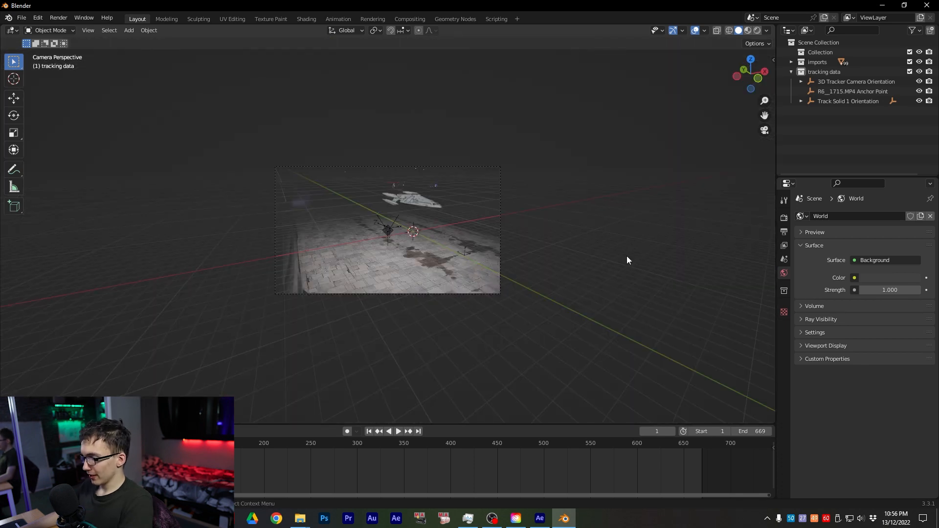
Set the scene's output frame rate to 29.97 fps.
{"action": "left_click", "coordinate": [784, 218]}
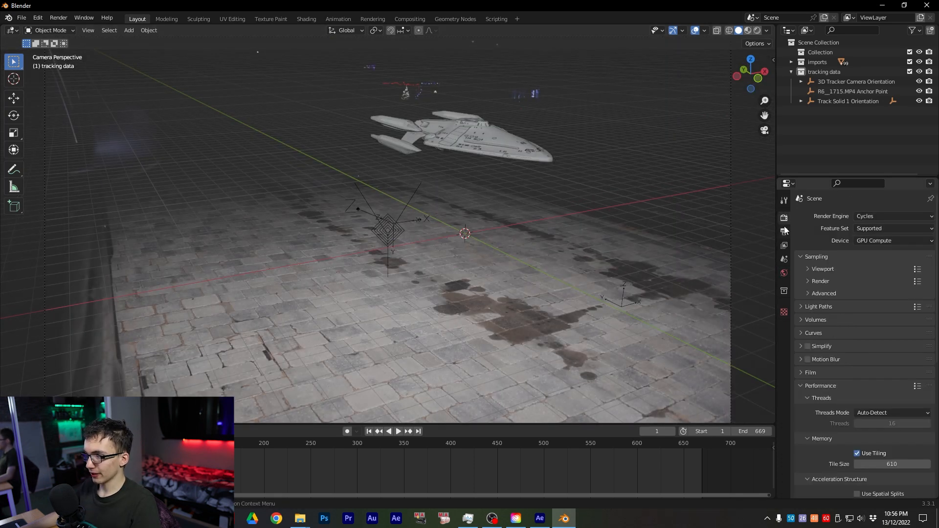
{"action": "left_click", "coordinate": [783, 233]}
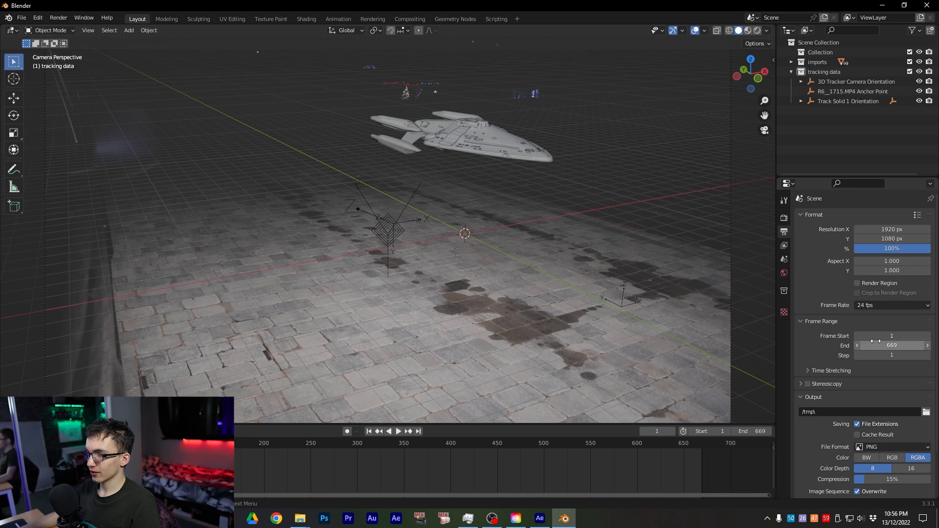
{"action": "left_click", "coordinate": [868, 307]}
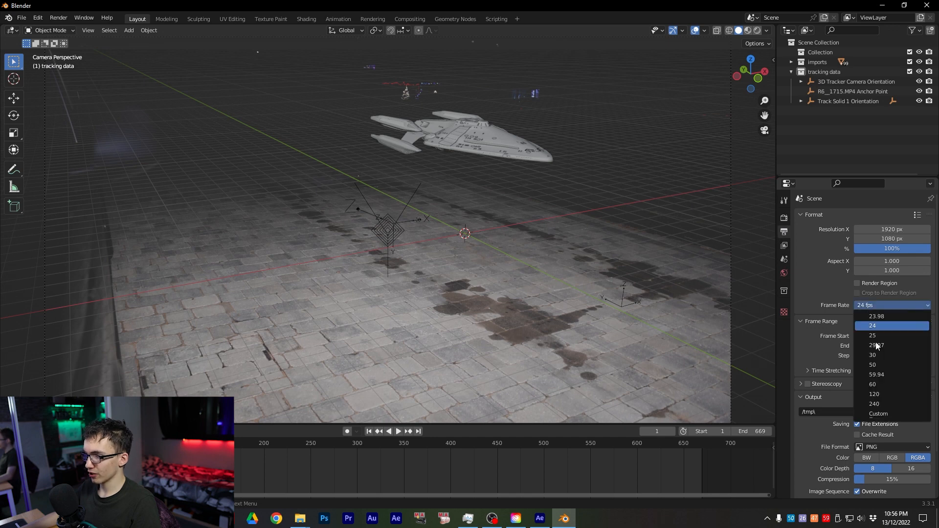
{"action": "left_click", "coordinate": [901, 345]}
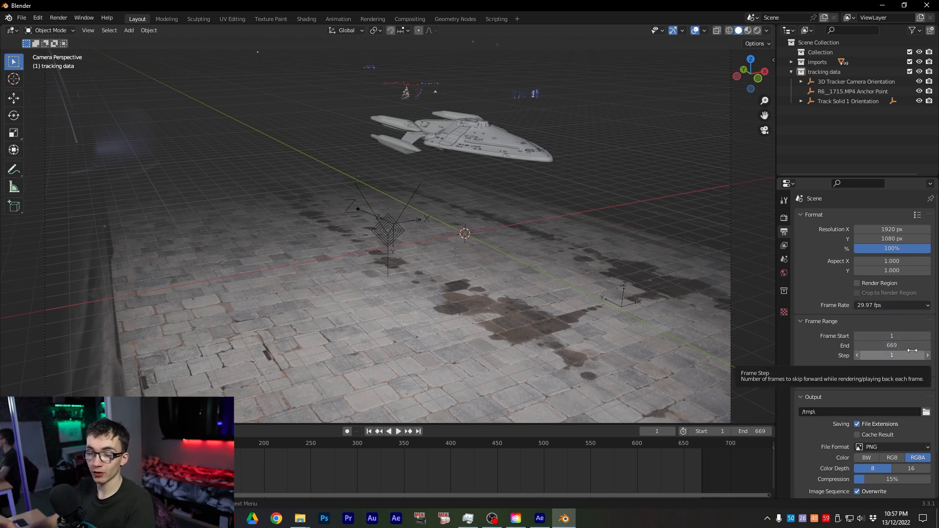
Check the frame rate in the R6__1715 composition settings in After Effects, then return to Blender.
{"action": "left_click", "coordinate": [540, 518]}
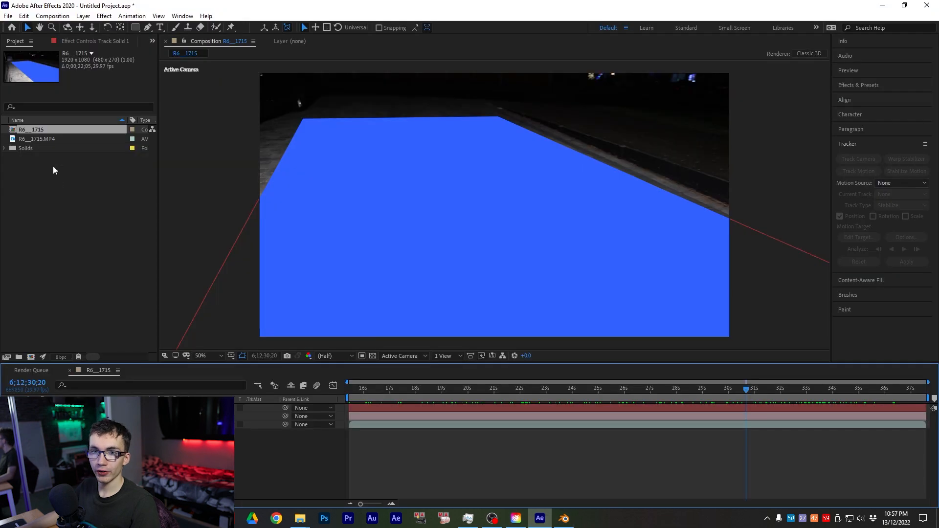
{"action": "right_click", "coordinate": [51, 133]}
{"action": "left_click", "coordinate": [86, 135]}
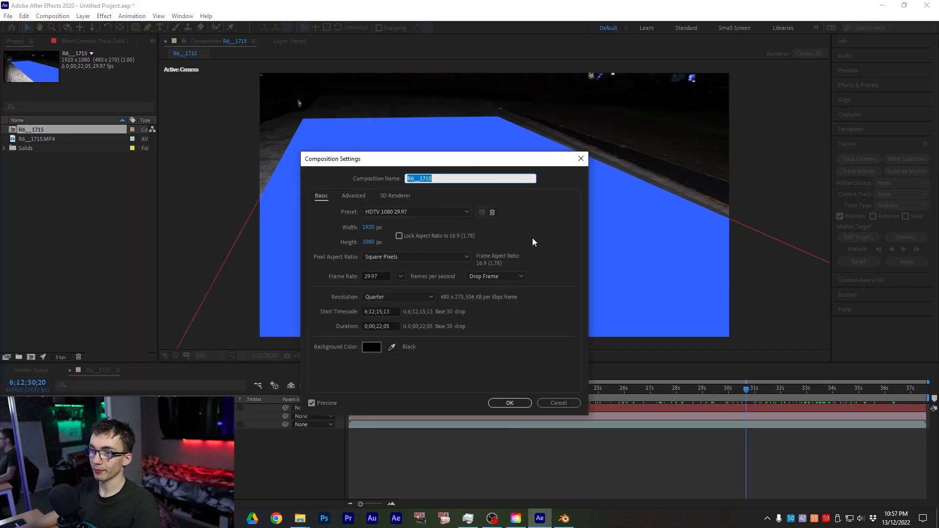
{"action": "key", "text": "Escape"}
{"action": "key", "text": "alt+Tab"}
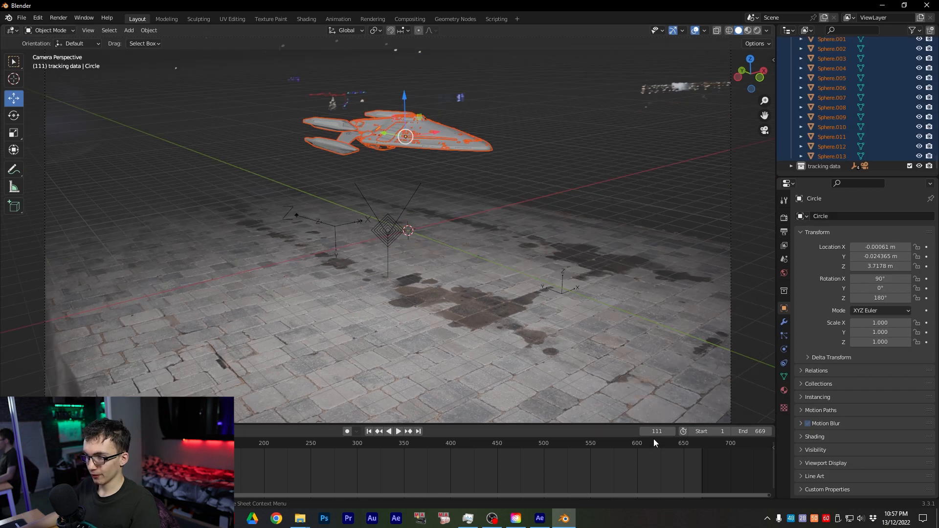
Step back from the end of the timeline to frame 665 and set the scene's end frame to 665.
{"action": "left_click_drag", "start_coordinate": [656, 443], "coordinate": [706, 445]}
{"action": "key", "text": "Left"}
{"action": "key", "text": "Left"}
{"action": "key", "text": "Left"}
{"action": "key", "text": "Left"}
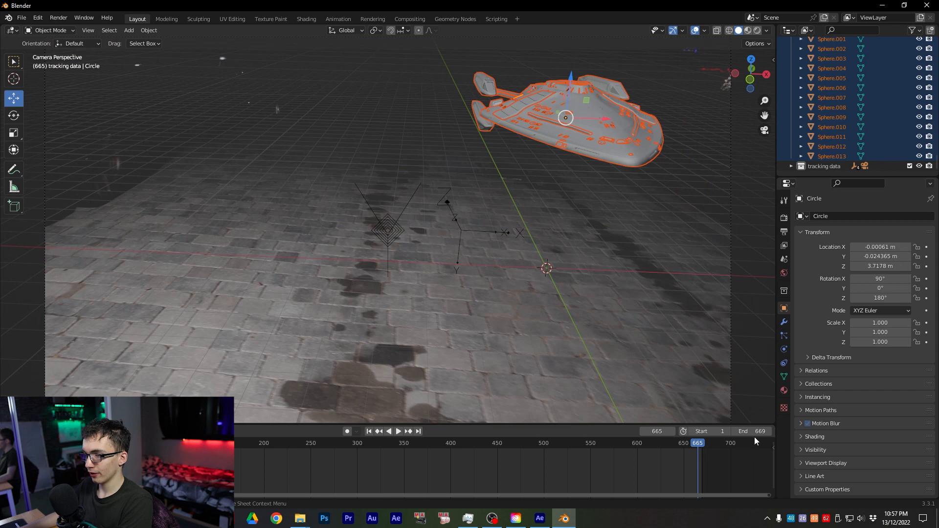
{"action": "left_click", "coordinate": [762, 433]}
{"action": "type", "text": "665"}
{"action": "key", "text": "Return"}
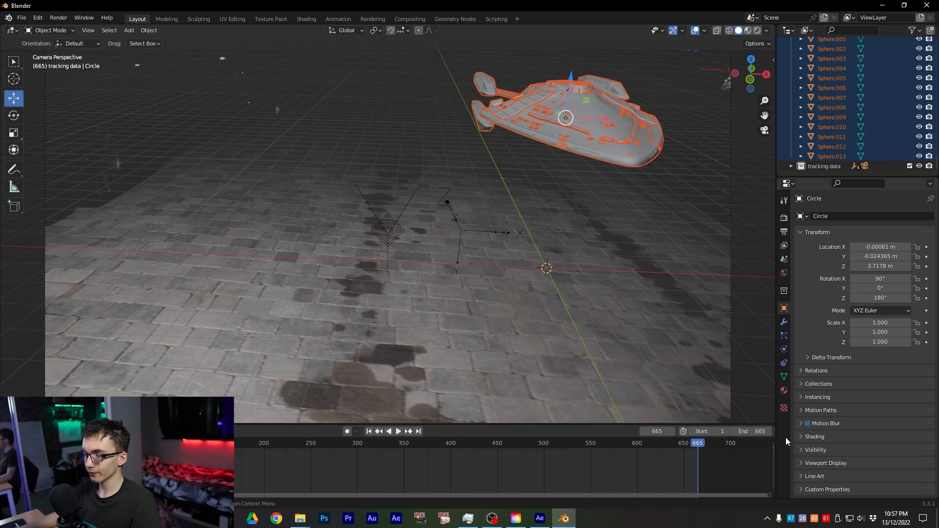
Scale the selected spaceship parts up to about 2.13.
{"action": "scroll", "coordinate": [561, 204], "scroll_direction": "down", "scroll_amount": 1}
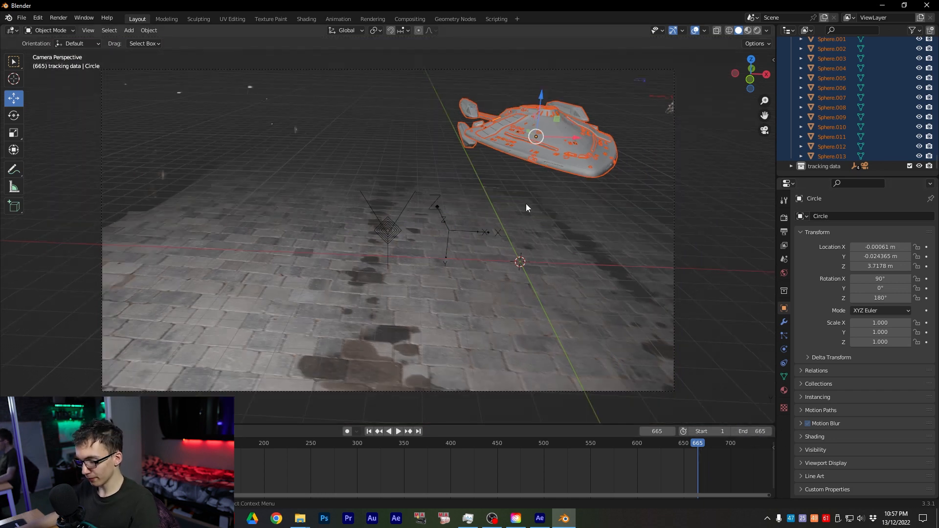
{"action": "key", "text": "s"}
{"action": "left_click", "coordinate": [415, 168]}
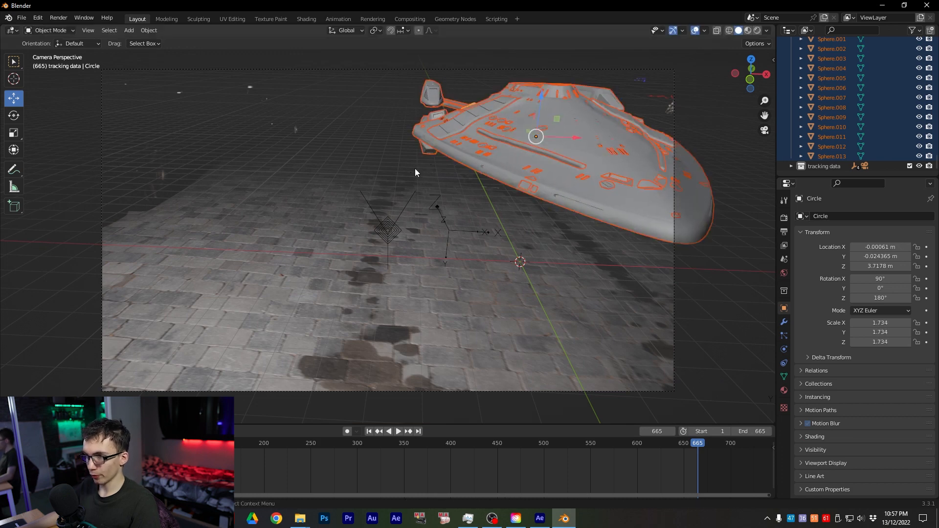
{"action": "key", "text": "s"}
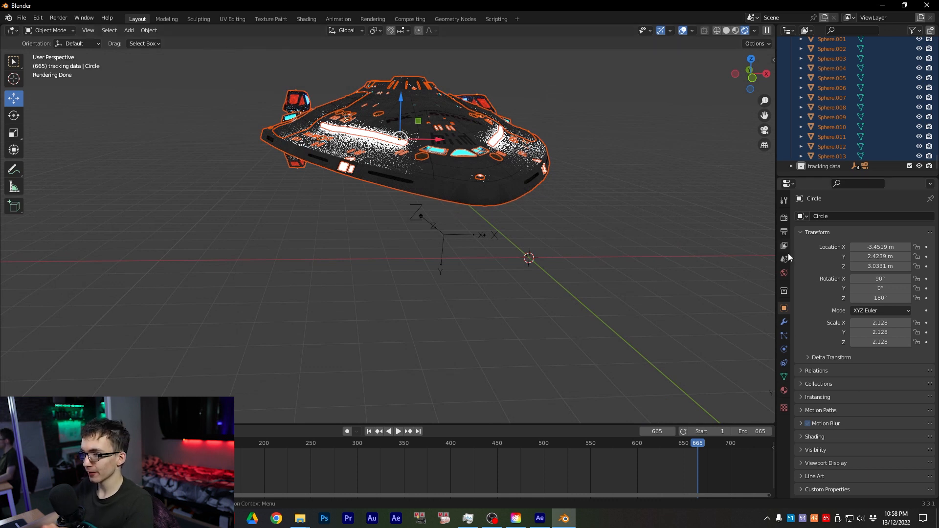
Enable a transparent film background in the Cycles render settings.
{"action": "left_click", "coordinate": [784, 221]}
{"action": "left_click", "coordinate": [799, 375], "text": "ctrl"}
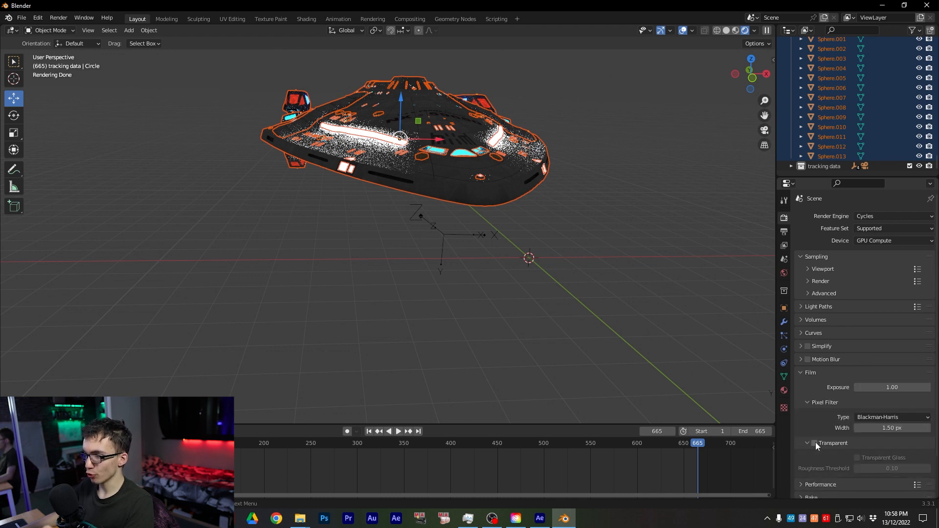
{"action": "left_click", "coordinate": [814, 443]}
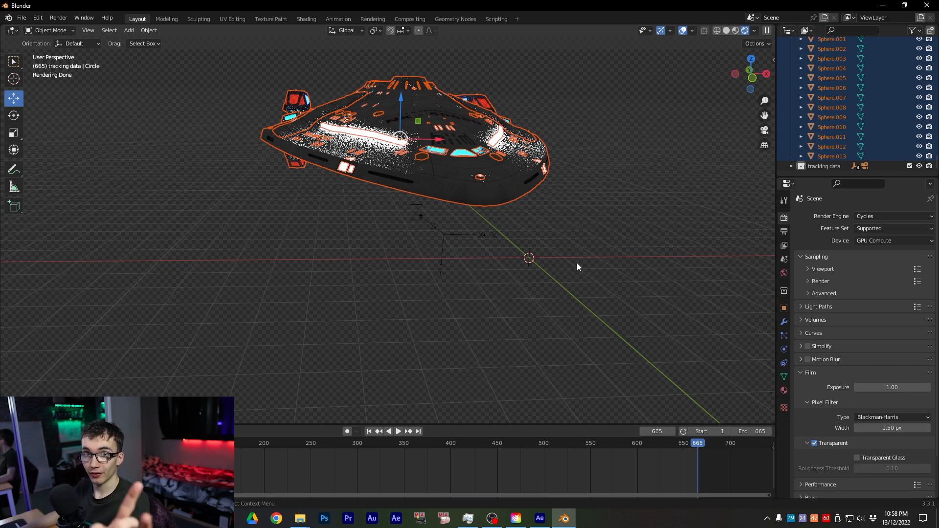
Unhide the ground plane and inspect the spaceship's underside and the light it casts on the ground.
{"action": "middle_click_drag", "start_coordinate": [570, 253], "coordinate": [486, 237]}
{"action": "scroll", "coordinate": [486, 236], "scroll_direction": "down", "scroll_amount": 3}
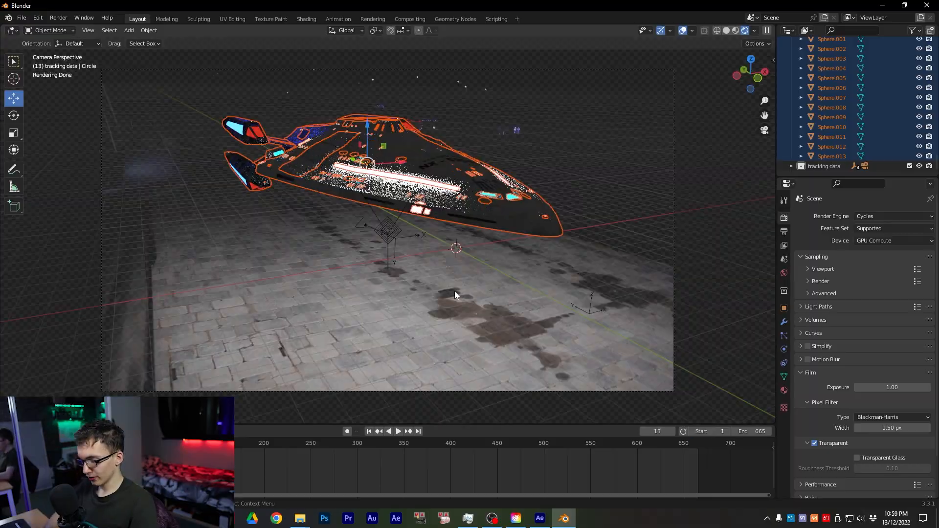
{"action": "key", "text": "alt+h"}
{"action": "middle_click_drag", "start_coordinate": [343, 240], "coordinate": [369, 190]}
{"action": "scroll", "coordinate": [371, 194], "scroll_direction": "up", "scroll_amount": 3}
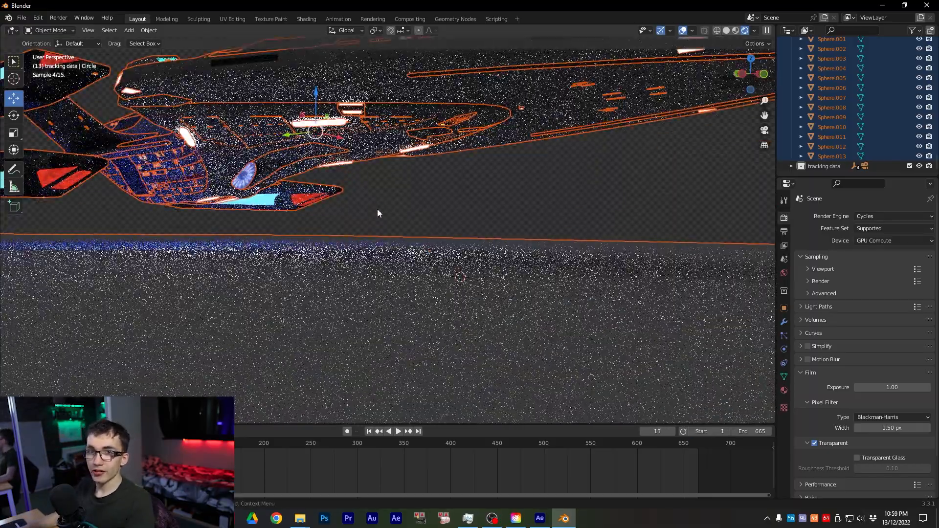
{"action": "middle_click_drag", "start_coordinate": [382, 236], "coordinate": [355, 169]}
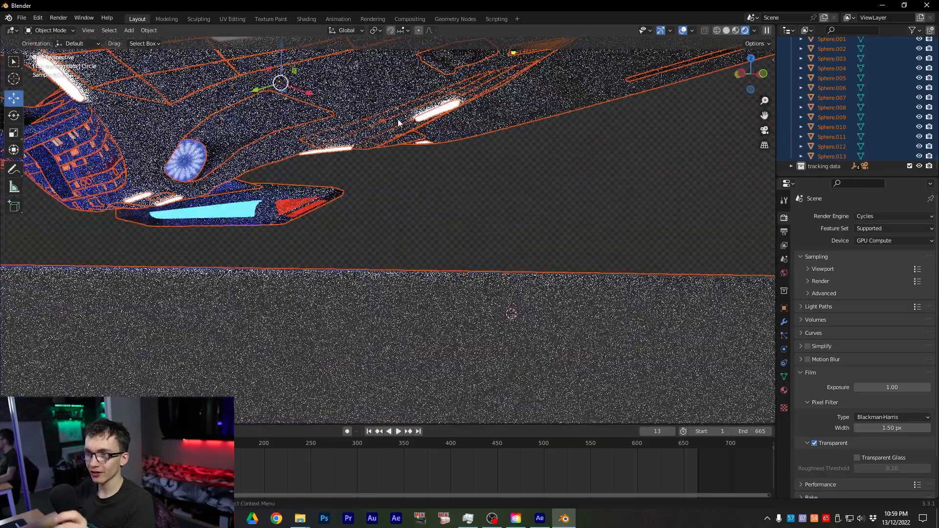
Select the glowing light strip on the spaceship's underside and open its material settings.
{"action": "left_click", "coordinate": [447, 110]}
{"action": "left_click", "coordinate": [784, 390]}
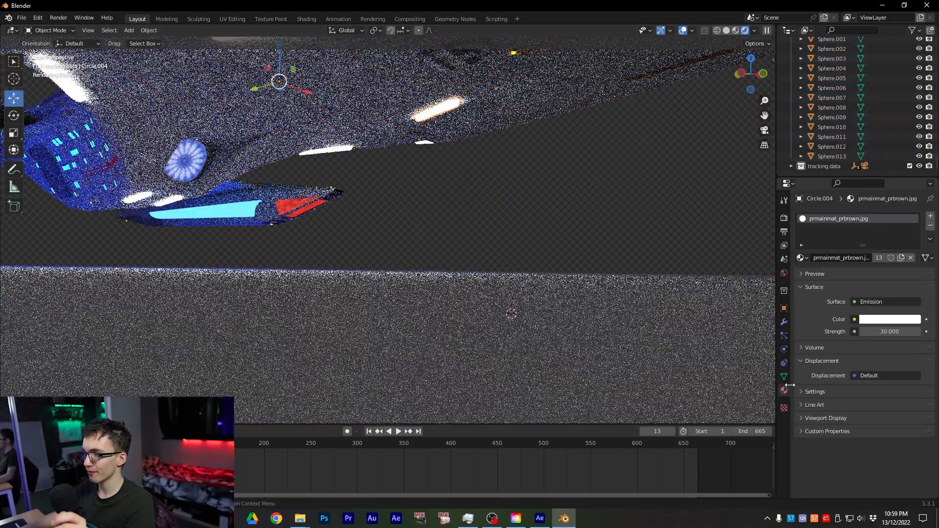
Set the emission strength of the underside light strip's material to 20.
{"action": "left_click", "coordinate": [881, 332]}
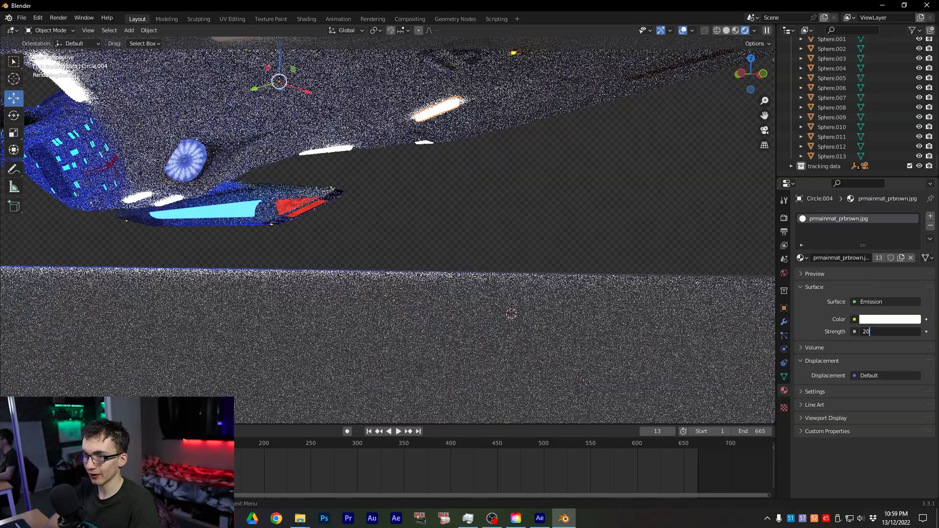
{"action": "key", "text": "Return"}
{"action": "middle_click_drag", "start_coordinate": [308, 291], "coordinate": [136, 195]}
{"action": "left_click", "coordinate": [158, 212]}
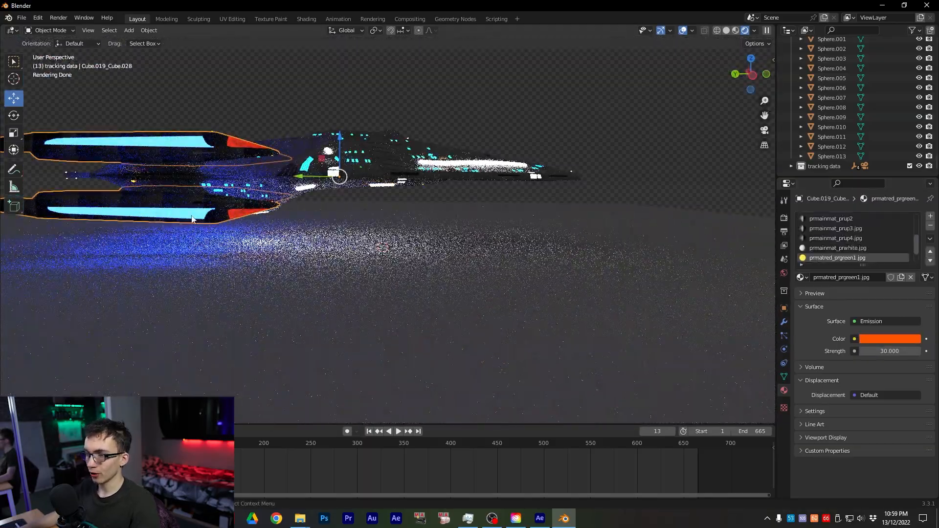
Select the ground plane and move it vertically beneath the spaceship.
{"action": "left_click", "coordinate": [420, 278]}
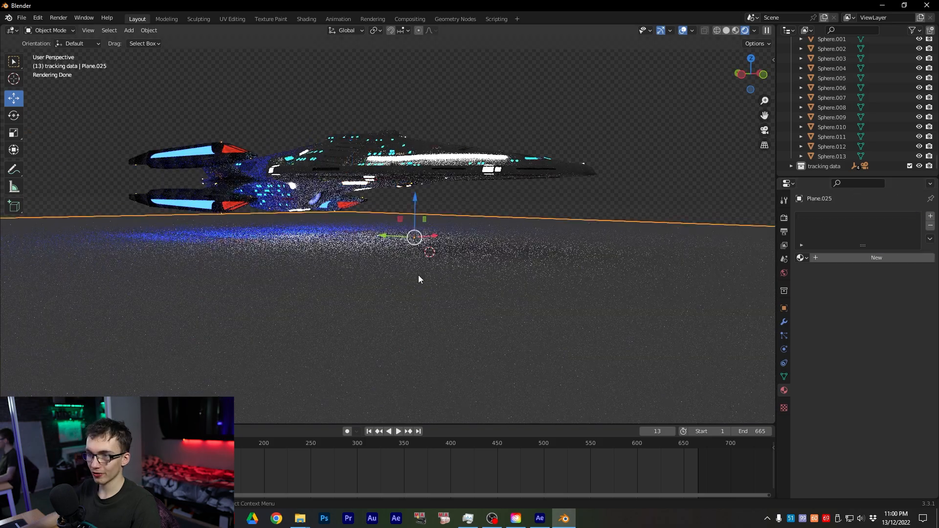
{"action": "key", "text": "g"}
{"action": "key", "text": "z"}
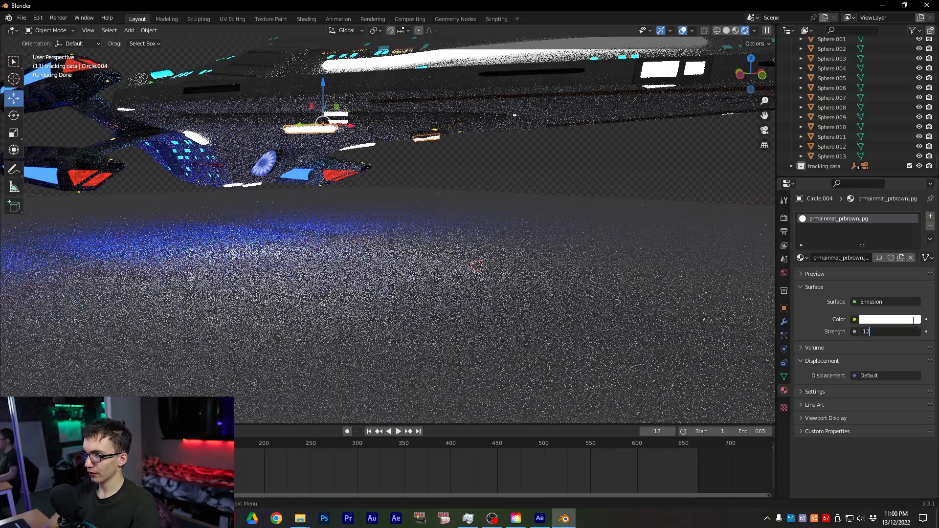
Set the underside light strip's emission strength to 12 and render the current frame as a lighting test.
{"action": "key", "text": "Return"}
{"action": "middle_click_drag", "start_coordinate": [526, 234], "coordinate": [497, 281]}
{"action": "scroll", "coordinate": [497, 256], "scroll_direction": "down", "scroll_amount": 10}
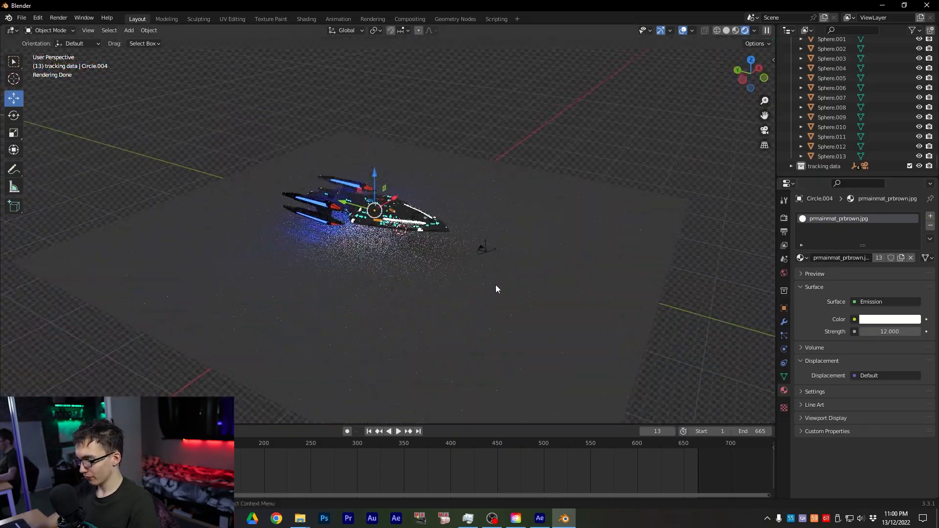
{"action": "key", "text": "F12"}
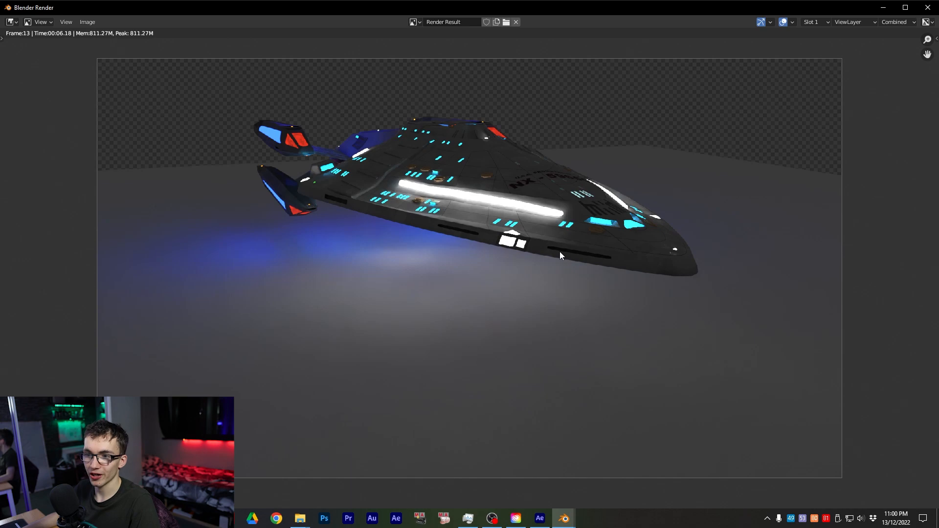
{"action": "scroll", "coordinate": [555, 252], "scroll_direction": "down", "scroll_amount": 1}
{"action": "key", "text": "Escape"}
Scale the ground plane up by about 2 so it extends farther around the spaceship in the camera view.
{"action": "scroll", "coordinate": [484, 248], "scroll_direction": "down", "scroll_amount": 6}
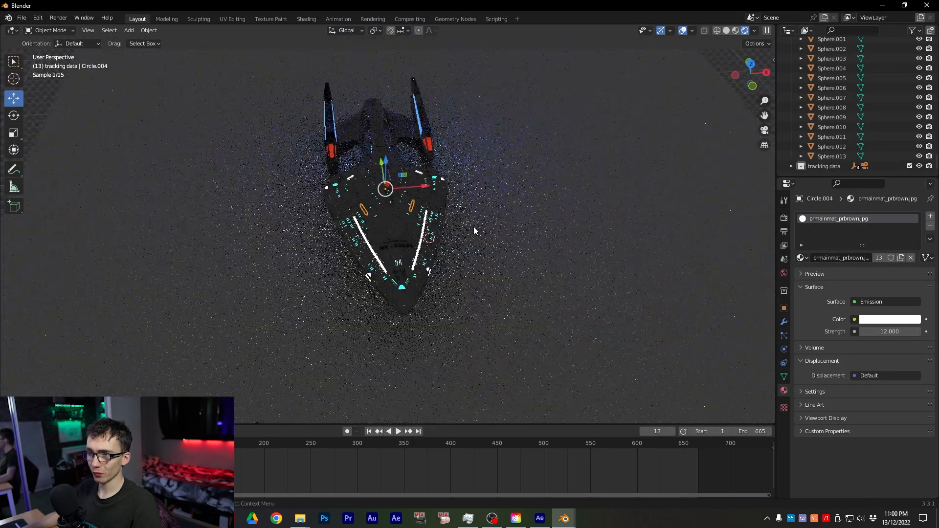
{"action": "left_click", "coordinate": [474, 242]}
{"action": "scroll", "coordinate": [479, 241], "scroll_direction": "up", "scroll_amount": 3}
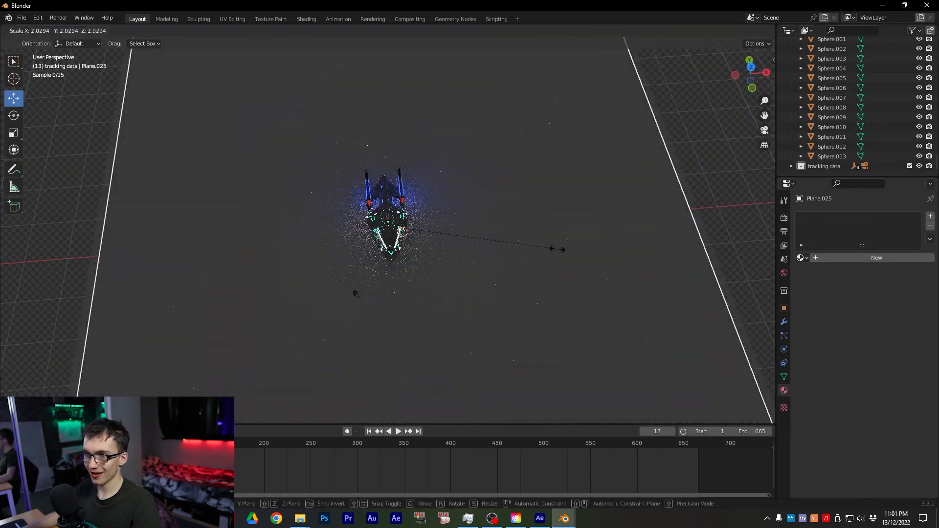
{"action": "middle_click_drag", "start_coordinate": [536, 245], "coordinate": [544, 233]}
{"action": "key", "text": "KP_0"}
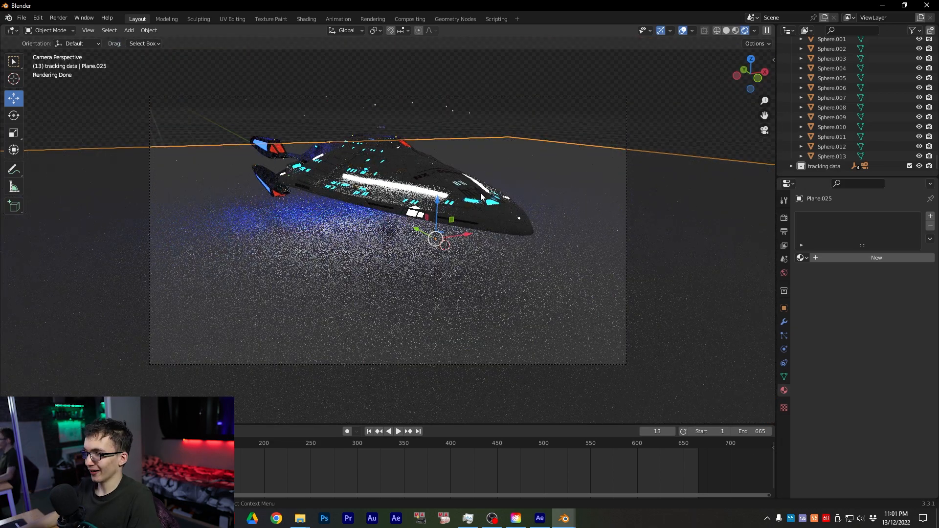
Switch to After Effects to check the driveway footage at the start of the timeline, and return to Blender.
{"action": "key", "text": "alt+Tab"}
{"action": "left_click", "coordinate": [515, 165]}
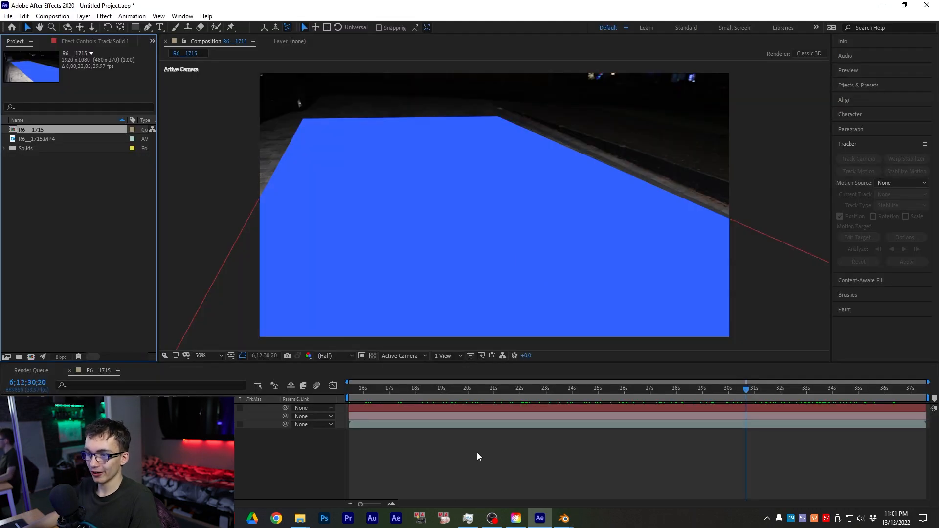
{"action": "key", "text": "Home"}
{"action": "key", "text": "alt+Tab"}
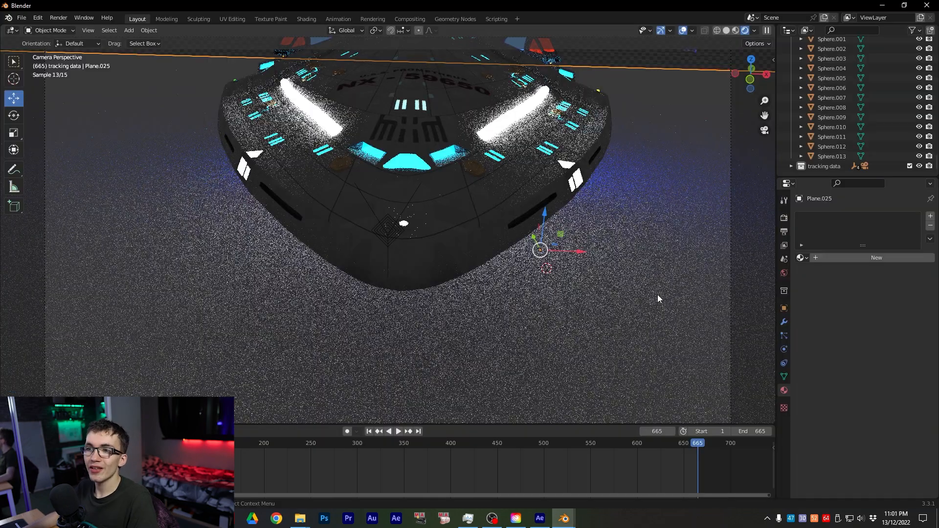
Add a point light to the scene.
{"action": "scroll", "coordinate": [496, 235], "scroll_direction": "down", "scroll_amount": 4}
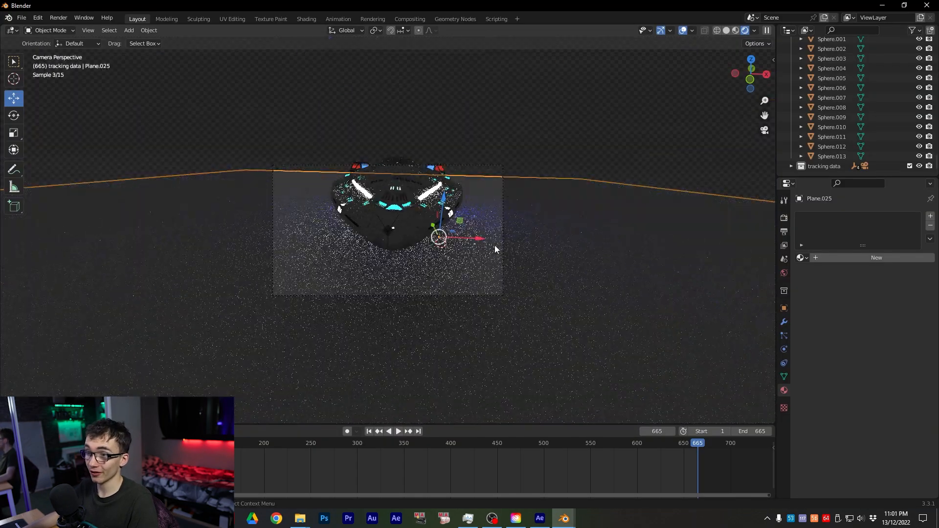
{"action": "scroll", "coordinate": [489, 230], "scroll_direction": "up", "scroll_amount": 4}
{"action": "middle_click_drag", "start_coordinate": [477, 202], "coordinate": [503, 219]}
{"action": "scroll", "coordinate": [503, 219], "scroll_direction": "down", "scroll_amount": 3}
{"action": "key", "text": "shift+a"}
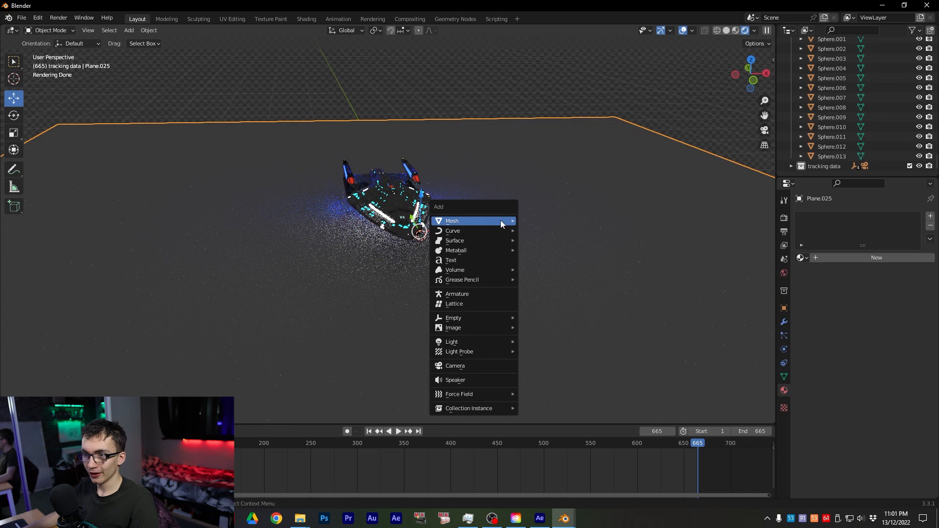
{"action": "mouse_move", "coordinate": [476, 343]}
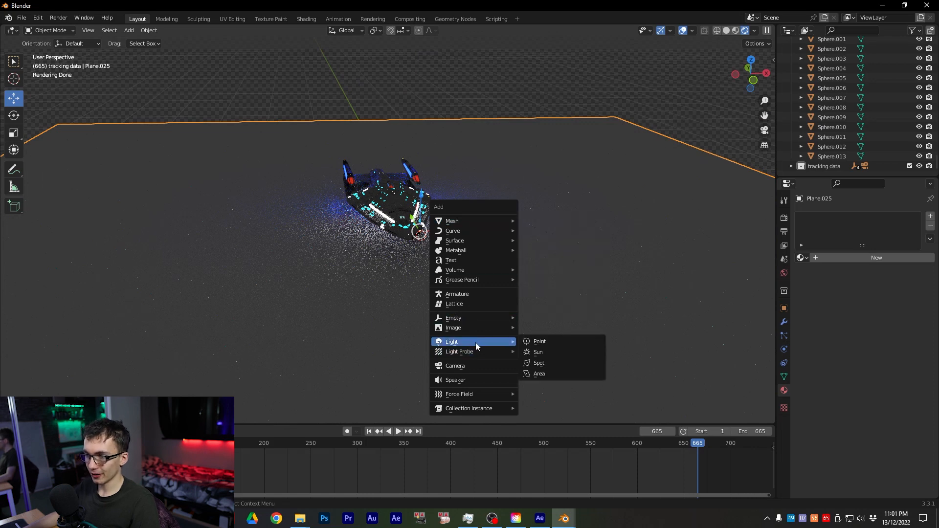
{"action": "left_click", "coordinate": [552, 342]}
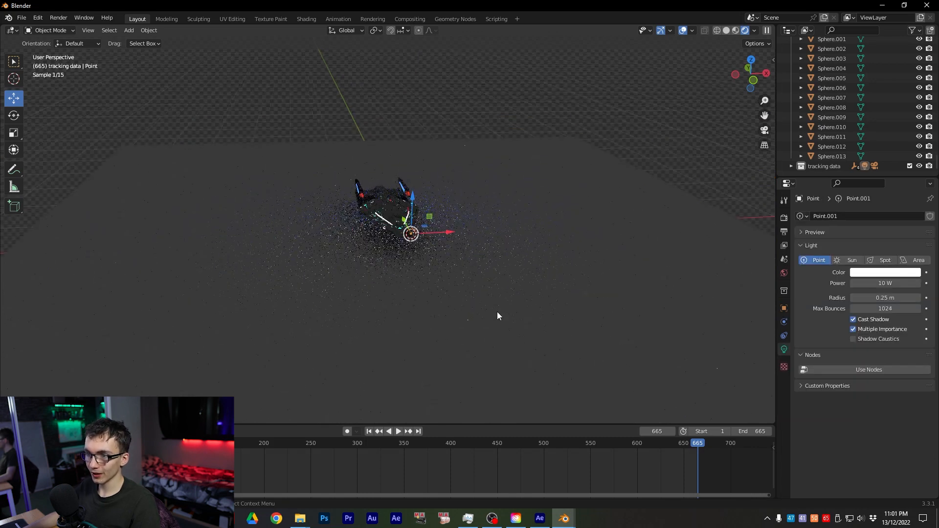
Move the point light to the camera's position in front of the spaceship and adjust its colour.
{"action": "key", "text": "KP_7"}
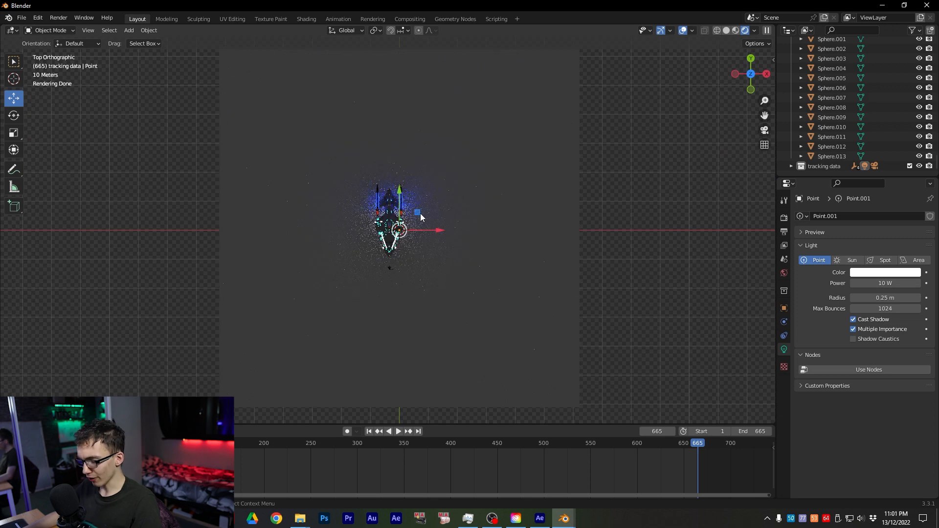
{"action": "key", "text": "g"}
{"action": "left_click", "coordinate": [386, 268]}
{"action": "scroll", "coordinate": [383, 271], "scroll_direction": "up", "scroll_amount": 4}
{"action": "middle_click_drag", "start_coordinate": [381, 274], "coordinate": [389, 220]}
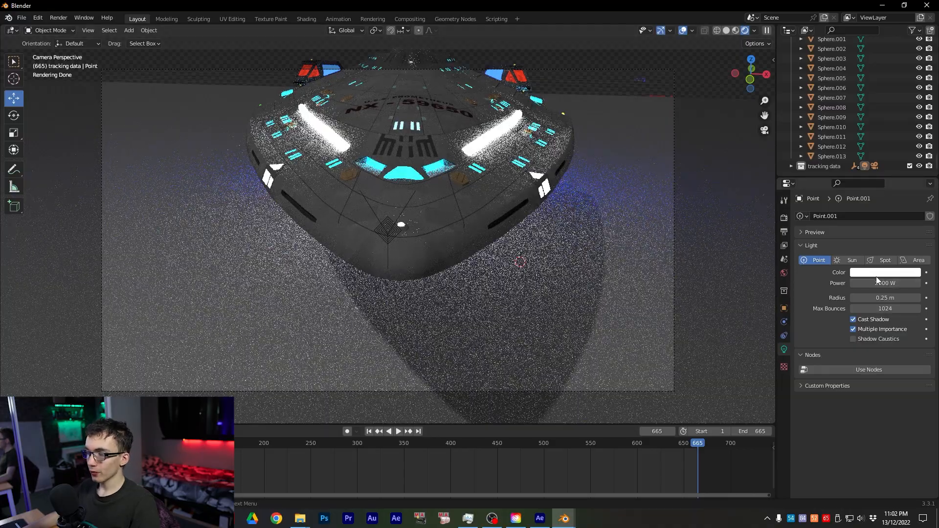
{"action": "left_click", "coordinate": [876, 273]}
{"action": "left_click", "coordinate": [866, 181]}
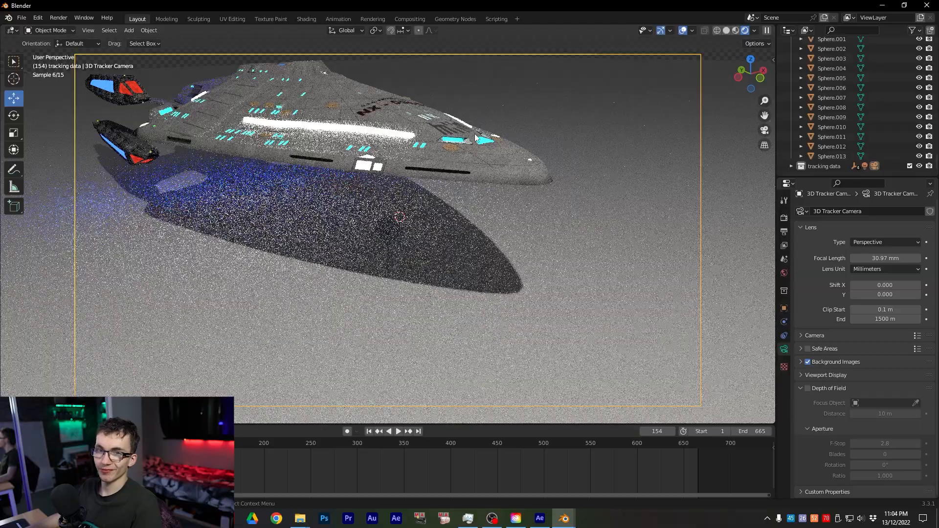
Scale the ground plane up further to about 146 on all axes so it reaches far beyond the spaceship.
{"action": "key", "text": "KP_0"}
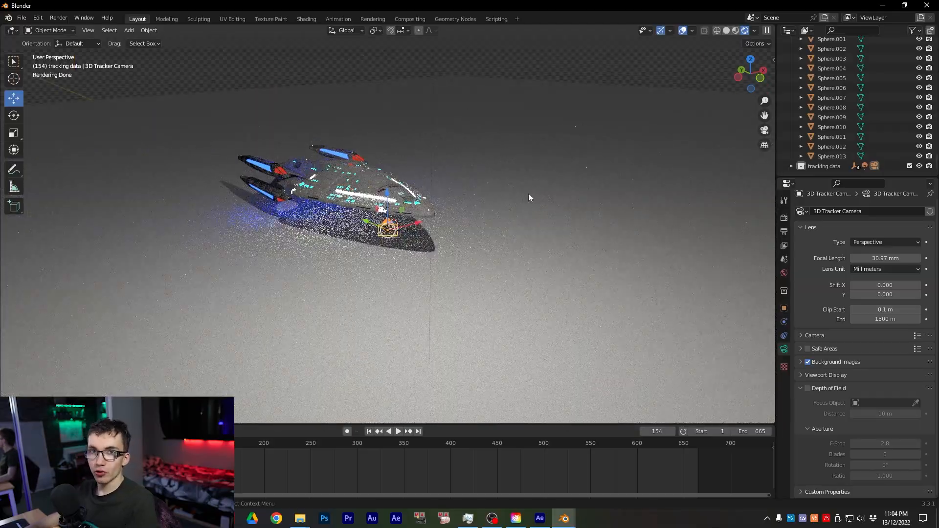
{"action": "middle_click_drag", "start_coordinate": [515, 212], "coordinate": [492, 260]}
{"action": "scroll", "coordinate": [348, 214], "scroll_direction": "down", "scroll_amount": 8}
{"action": "left_click", "coordinate": [284, 237]}
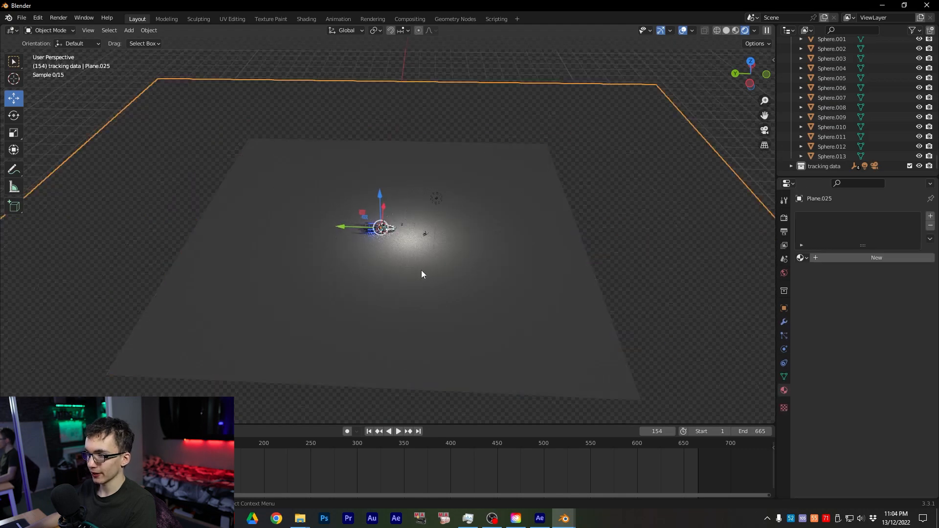
{"action": "scroll", "coordinate": [426, 273], "scroll_direction": "up", "scroll_amount": 8}
{"action": "middle_click_drag", "start_coordinate": [756, 422], "coordinate": [561, 250]}
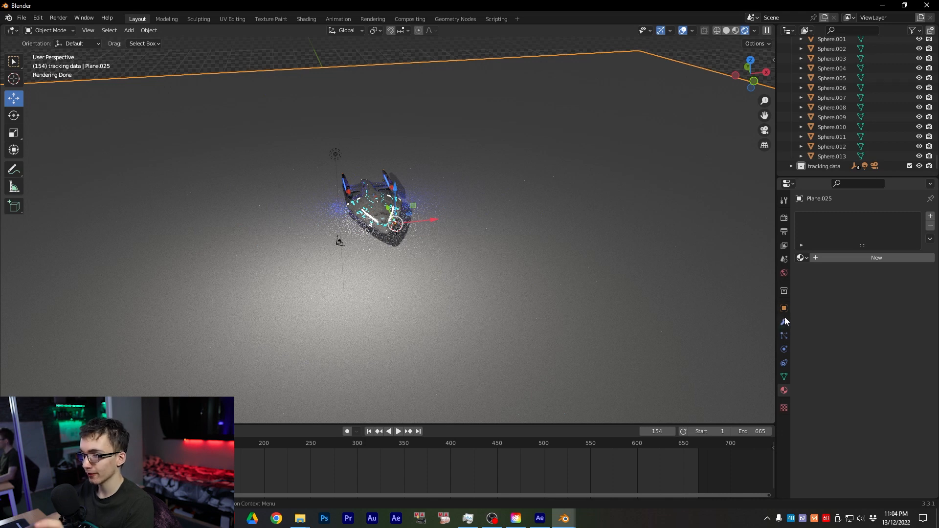
Make the ground plane a Shadow Catcher in its object visibility settings.
{"action": "left_click", "coordinate": [784, 309]}
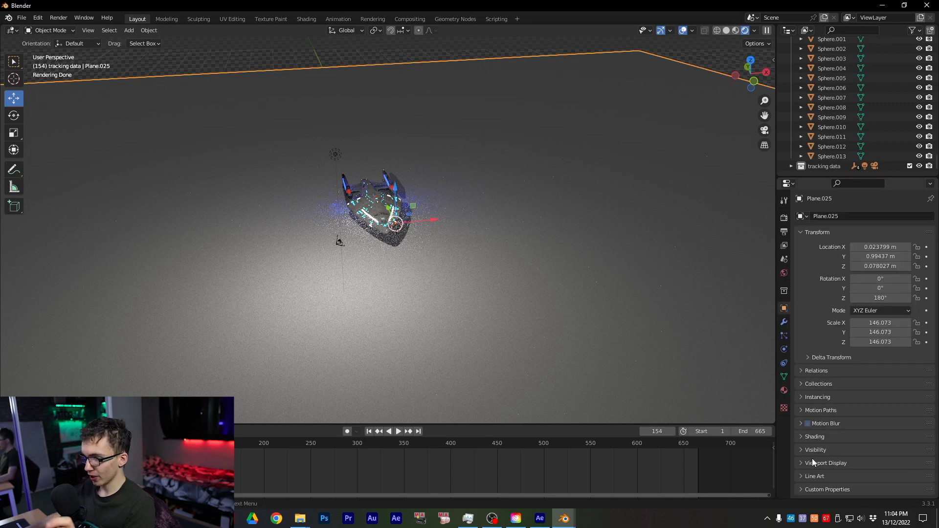
{"action": "left_click", "coordinate": [800, 450]}
{"action": "scroll", "coordinate": [811, 438], "scroll_direction": "down", "scroll_amount": 8}
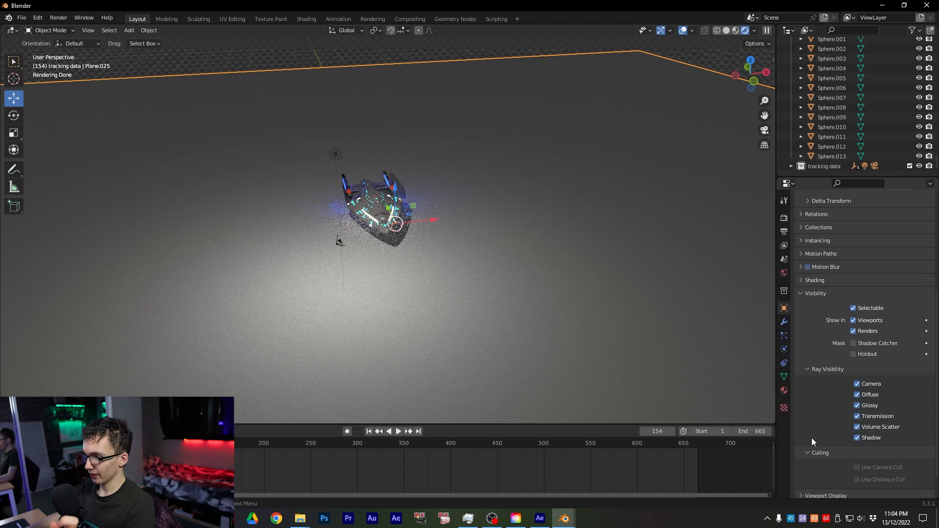
{"action": "left_click", "coordinate": [851, 344]}
Render frame 154 and inspect the spaceship's shadow on the transparent background.
{"action": "middle_click_drag", "start_coordinate": [470, 254], "coordinate": [520, 220]}
{"action": "scroll", "coordinate": [489, 245], "scroll_direction": "up", "scroll_amount": 8}
{"action": "key", "text": "F12"}
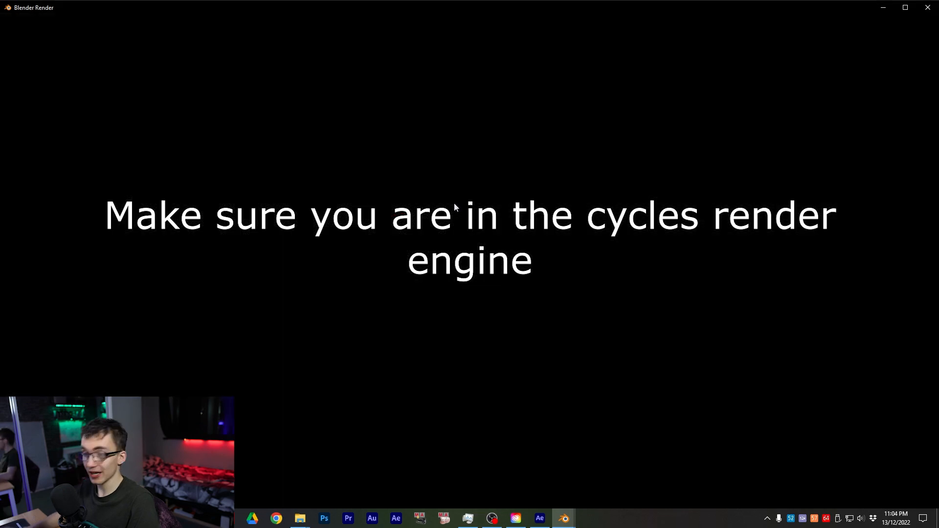
{"action": "scroll", "coordinate": [420, 287], "scroll_direction": "up", "scroll_amount": 3}
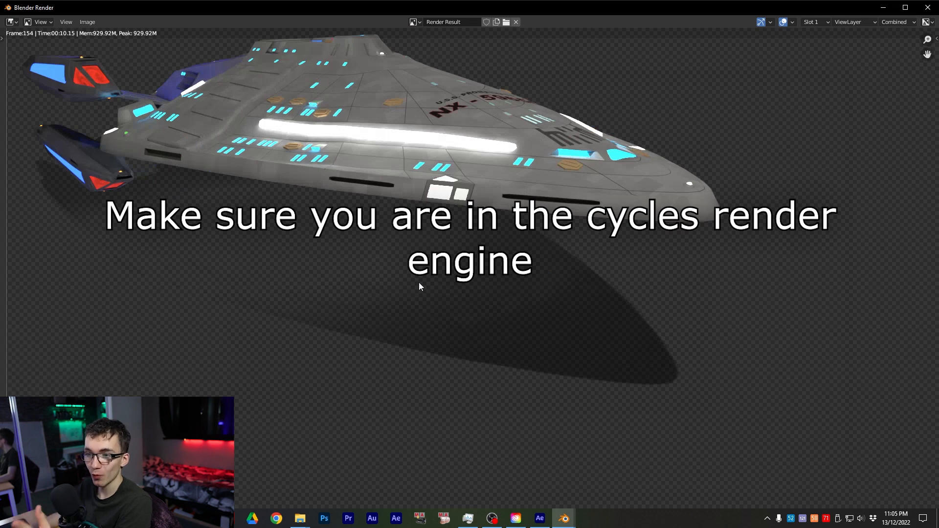
{"action": "scroll", "coordinate": [419, 287], "scroll_direction": "down", "scroll_amount": 3}
{"action": "key", "text": "Escape"}
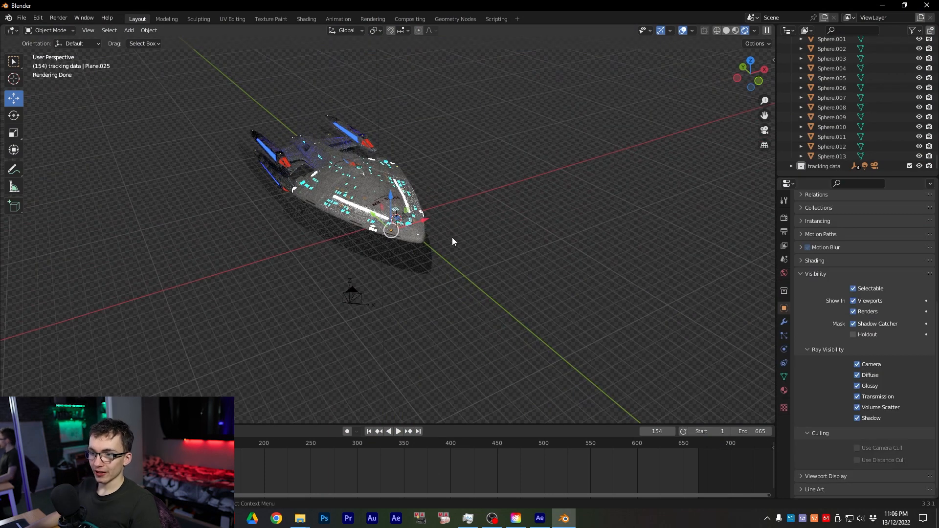
Switch to After Effects and import the rendered PNG sequence starting at 0001 from the C: drive's tmp folder.
{"action": "key", "text": "alt+Tab"}
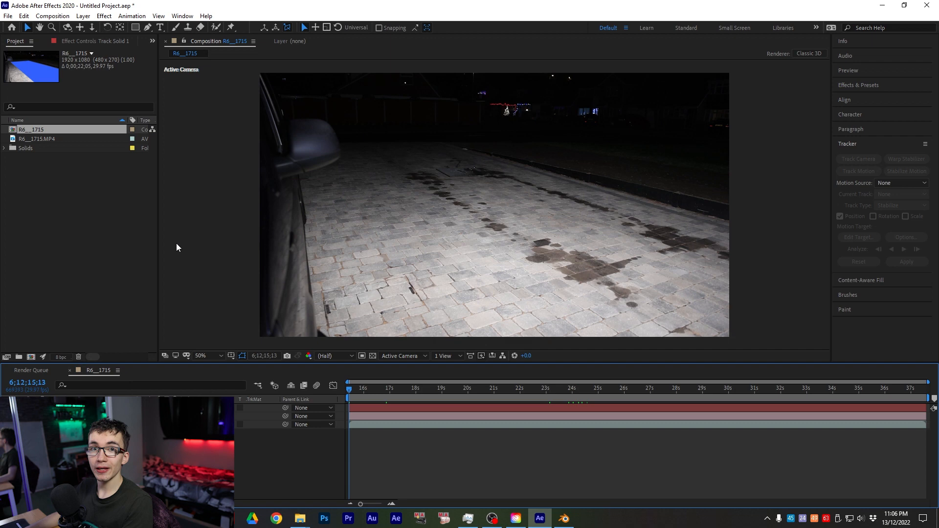
{"action": "double_click", "coordinate": [144, 260]}
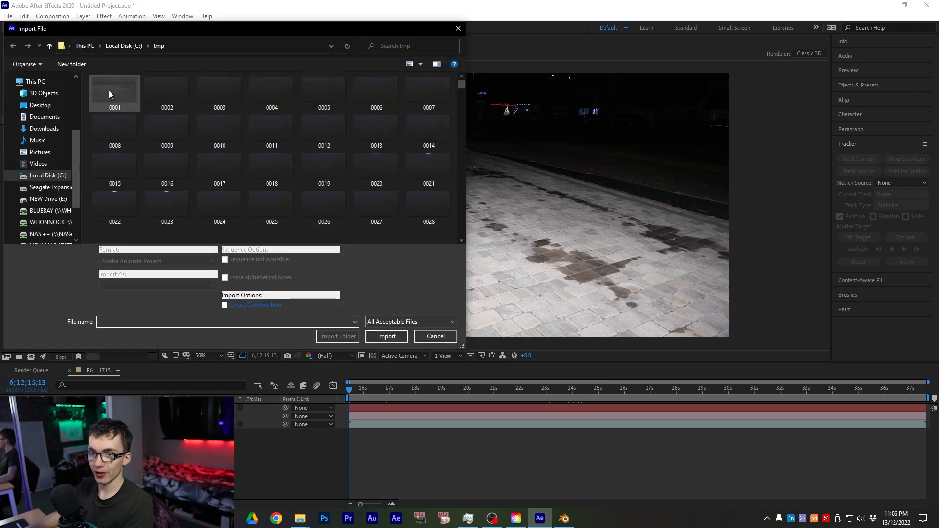
{"action": "double_click", "coordinate": [109, 90]}
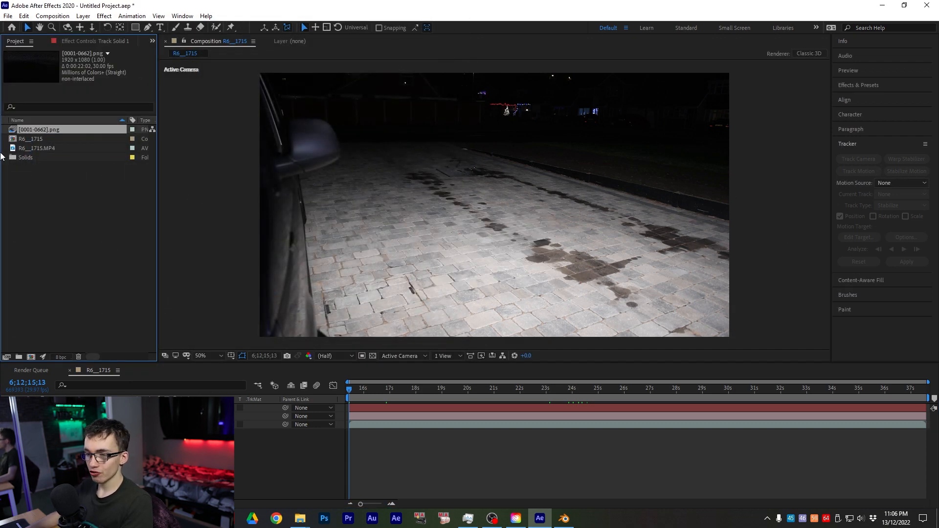
Delete the Track Solid 1 layer from the R6__1715 composition.
{"action": "left_click", "coordinate": [81, 408]}
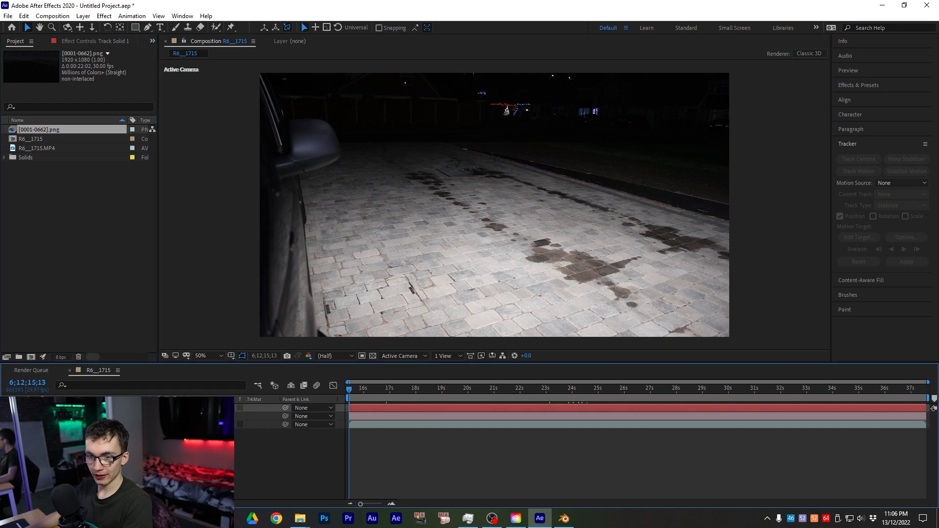
{"action": "key", "text": "Delete"}
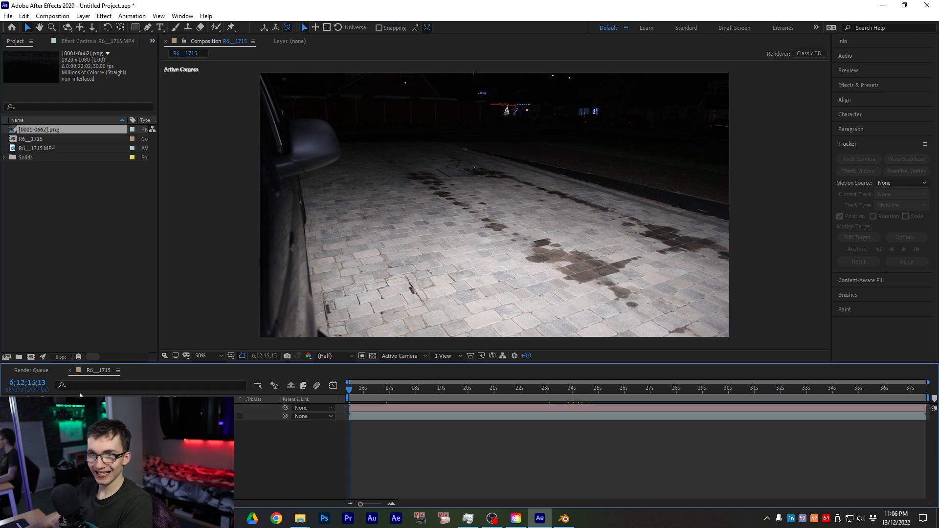
Interpret the imported PNG sequence at a frame rate of 29.97 frames per second.
{"action": "right_click", "coordinate": [44, 131]}
{"action": "mouse_move", "coordinate": [91, 205]}
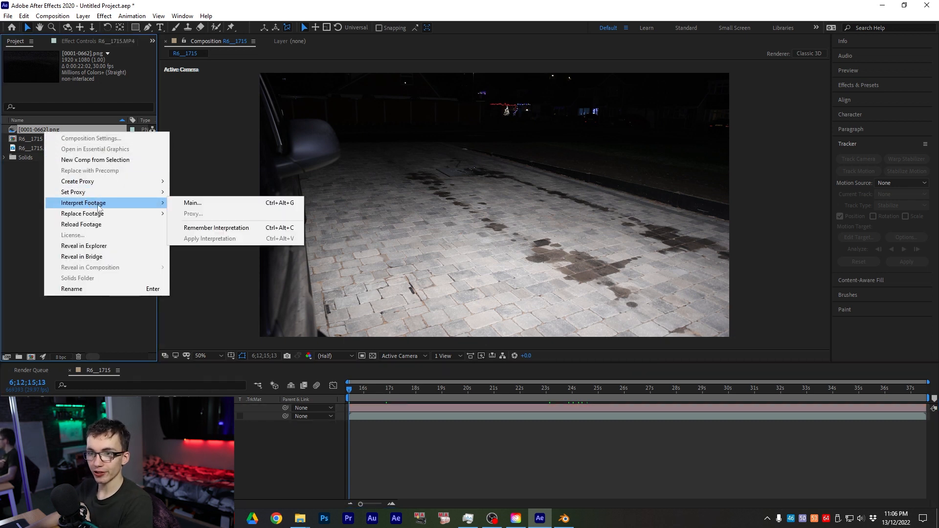
{"action": "left_click", "coordinate": [191, 202]}
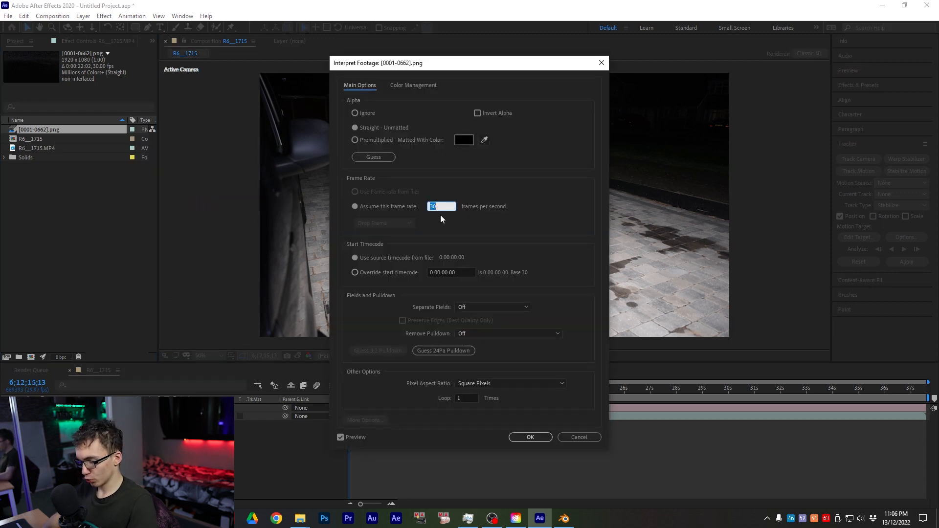
{"action": "type", "text": "29.97"}
{"action": "key", "text": "Return"}
{"action": "right_click", "coordinate": [72, 129]}
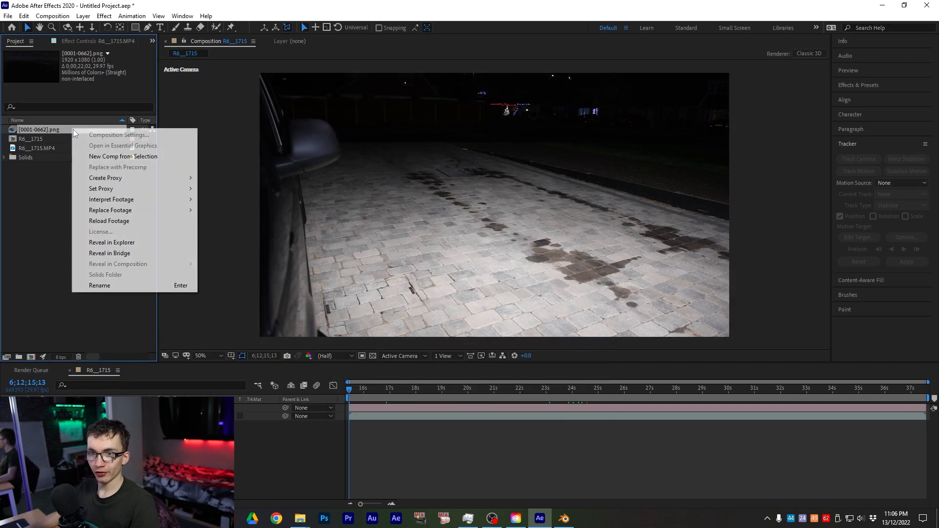
{"action": "mouse_move", "coordinate": [121, 205]}
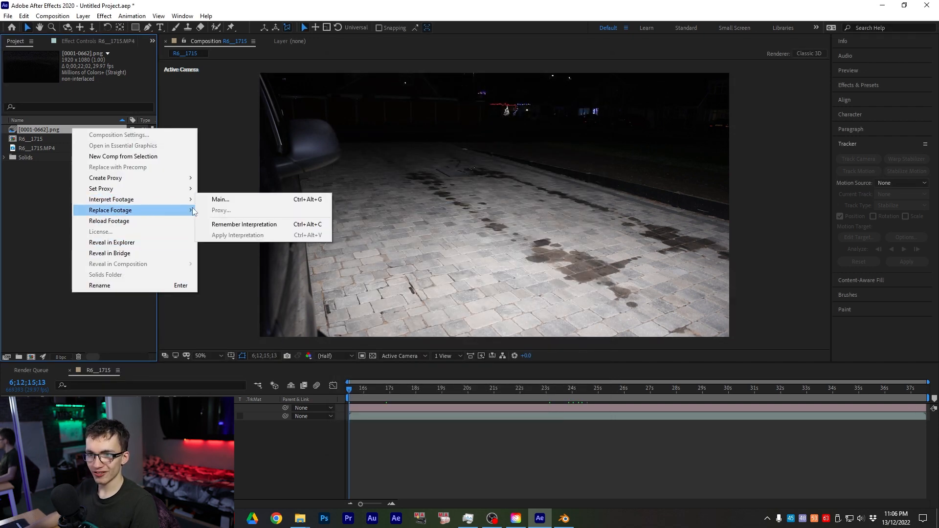
Confirm the PNG sequence's footage interpretation and add it as the top layer of R6__1715, aligned with the composition's start.
{"action": "left_click", "coordinate": [215, 200]}
{"action": "key", "text": "Return"}
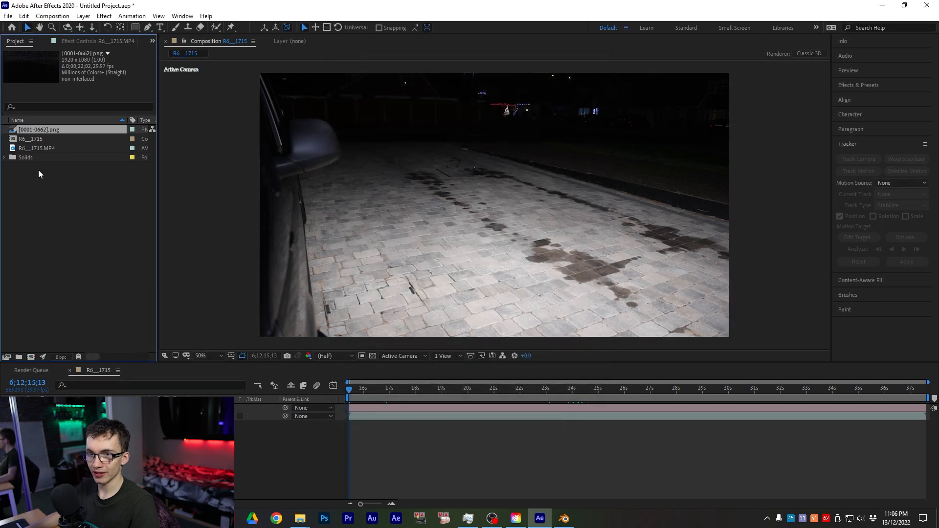
{"action": "left_click", "coordinate": [38, 170]}
{"action": "left_click_drag", "start_coordinate": [19, 133], "coordinate": [392, 406]}
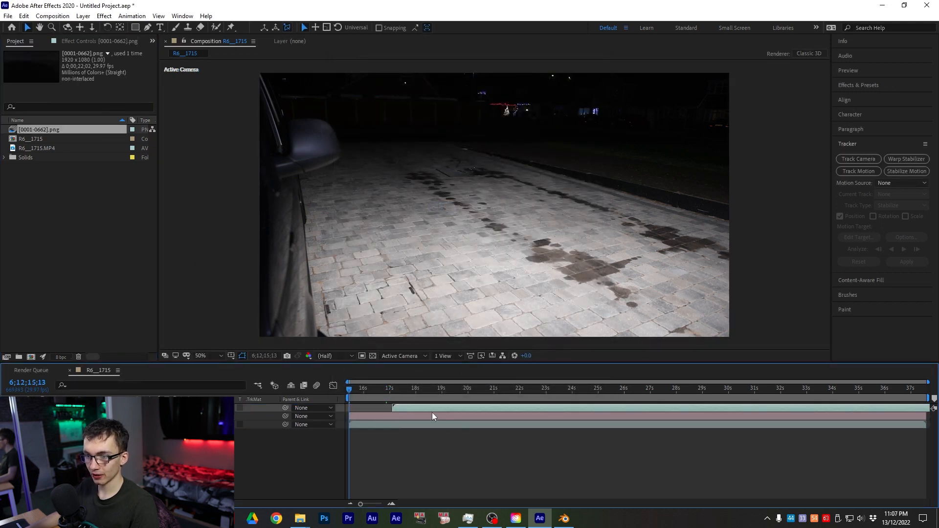
{"action": "left_click_drag", "start_coordinate": [368, 410], "coordinate": [368, 410]}
{"action": "key", "text": "equal"}
{"action": "key", "text": "equal"}
{"action": "key", "text": "equal"}
{"action": "key", "text": "equal"}
{"action": "key", "text": "equal"}
Preview the spaceship composite from the composition's start with the whole timeline in view.
{"action": "key", "text": "space"}
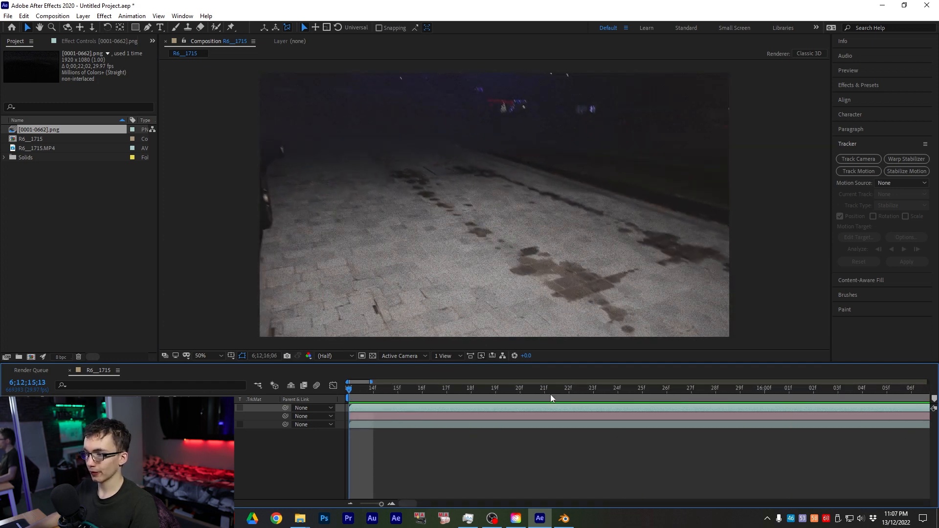
{"action": "key", "text": "minus"}
{"action": "key", "text": "minus"}
{"action": "key", "text": "minus"}
{"action": "key", "text": "minus"}
{"action": "key", "text": "minus"}
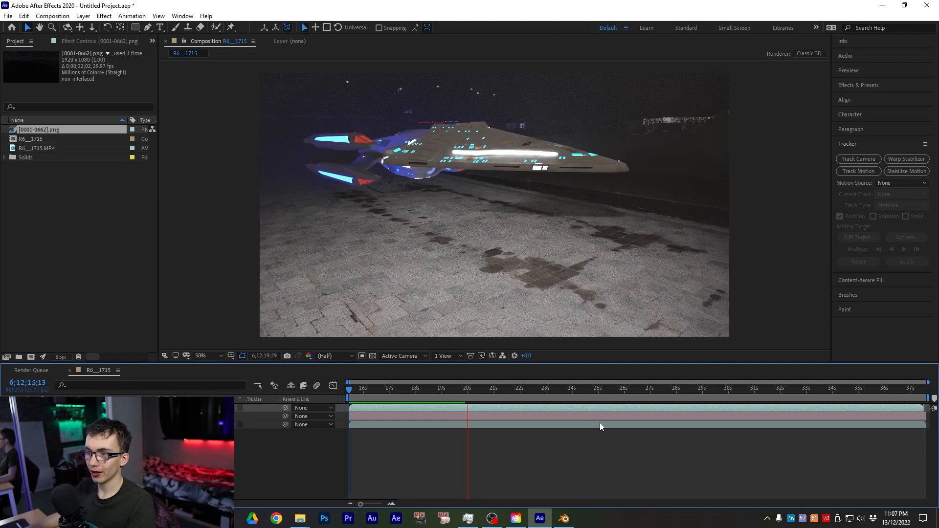
{"action": "key", "text": "space"}
Inspect the end of the composite at 6;12;37;13, where the rendered sequence runs out.
{"action": "left_click_drag", "start_coordinate": [500, 394], "coordinate": [926, 375]}
{"action": "key", "text": "equal"}
{"action": "key", "text": "equal"}
{"action": "key", "text": "equal"}
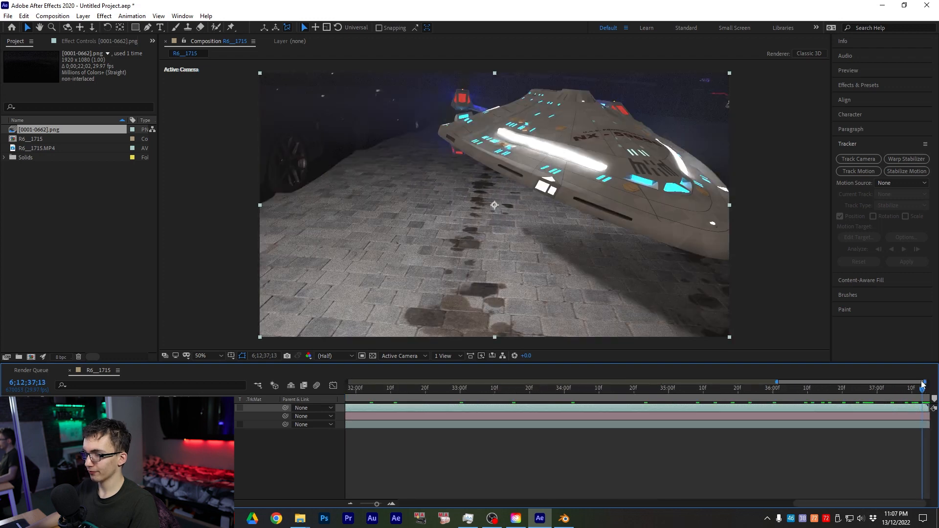
Examine the last rendered PNGs in the tmp folder and the frame range in Blender, and return to After Effects.
{"action": "key", "text": "alt+Tab"}
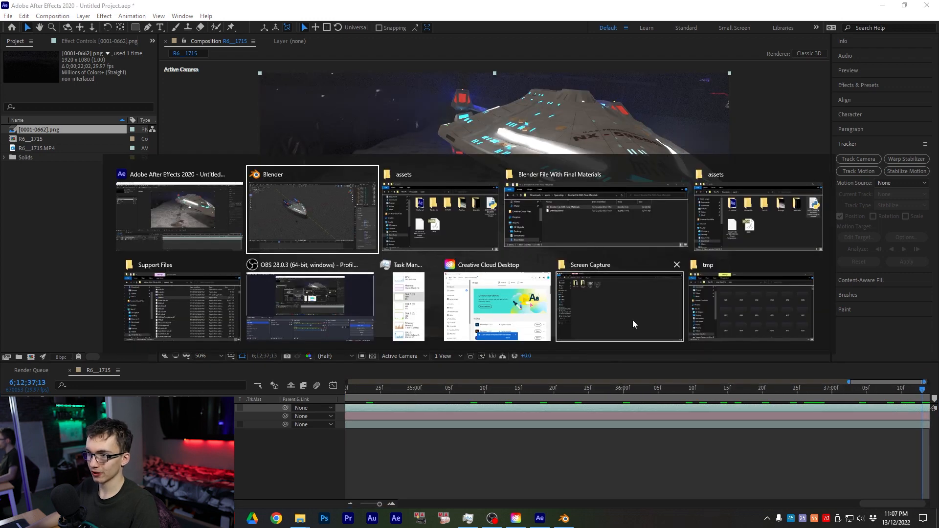
{"action": "left_click", "coordinate": [748, 317], "text": "alt"}
{"action": "key", "text": "End"}
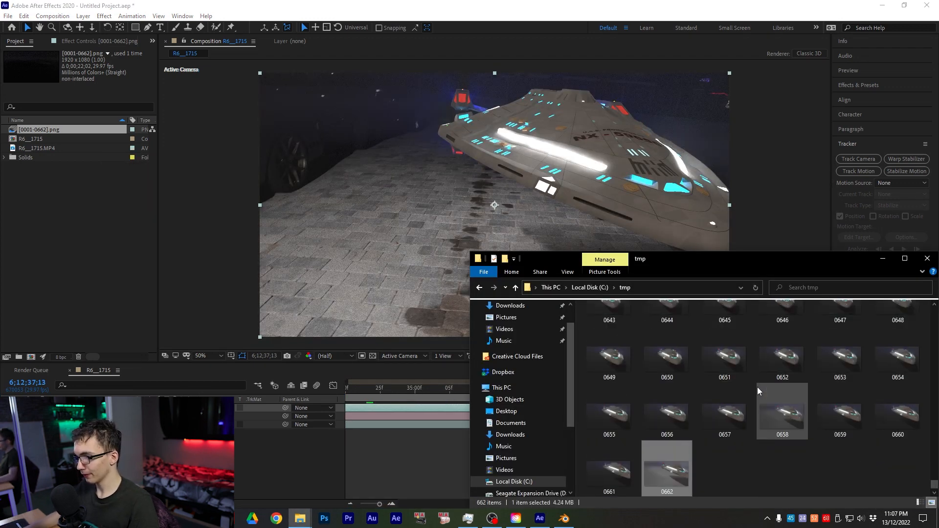
{"action": "key", "text": "alt+Tab"}
{"action": "left_click", "coordinate": [455, 225], "text": "alt"}
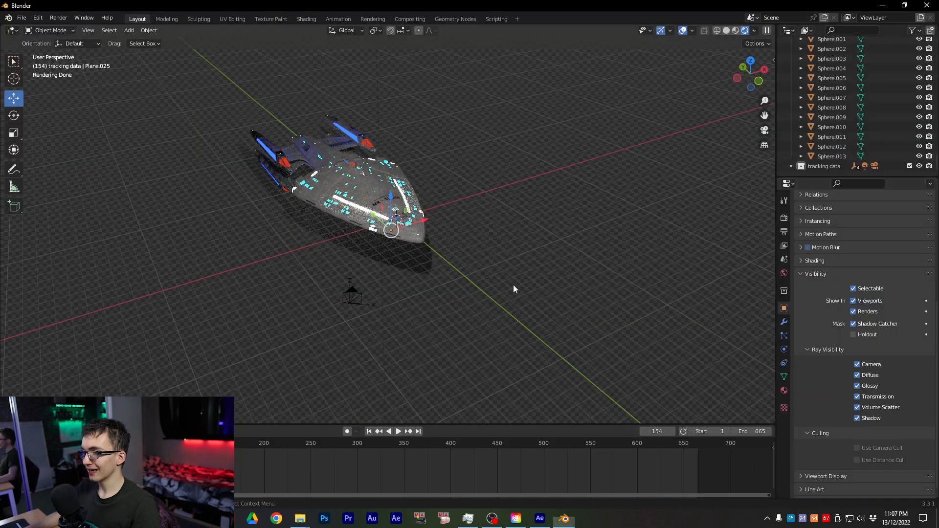
{"action": "key", "text": "alt+Tab"}
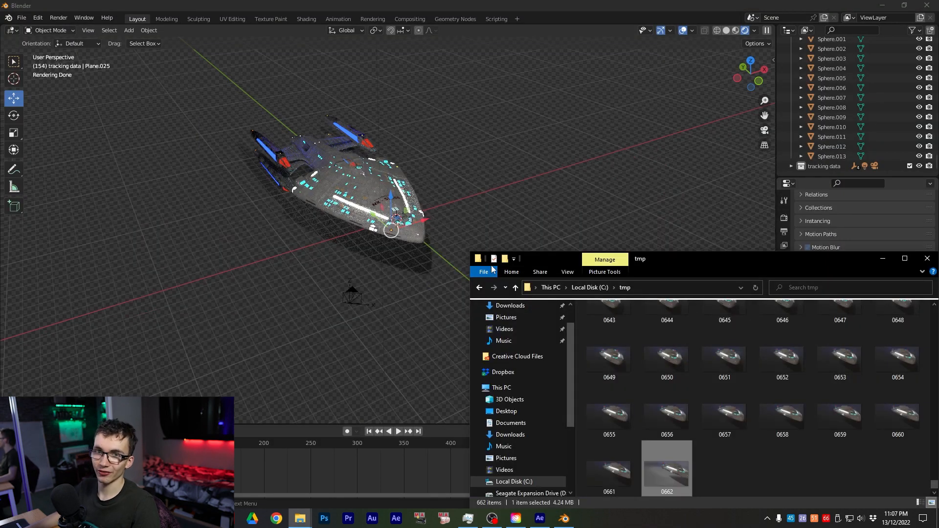
{"action": "key", "text": "alt+Tab"}
{"action": "left_click", "coordinate": [452, 227], "text": "alt"}
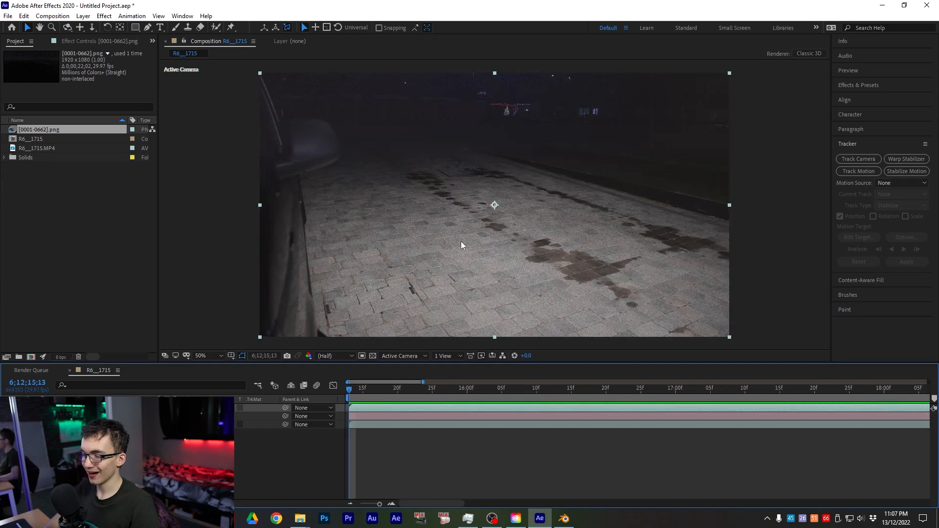
Replay the composite's opening and stop at 6;12;16;16, as the spaceship enters the frame.
{"action": "key", "text": "space"}
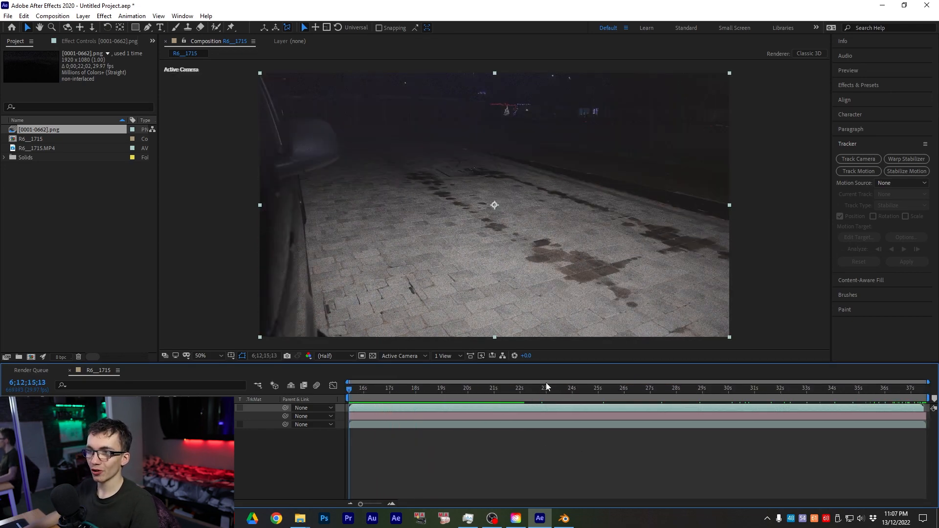
{"action": "key", "text": "space"}
{"action": "key", "text": "space"}
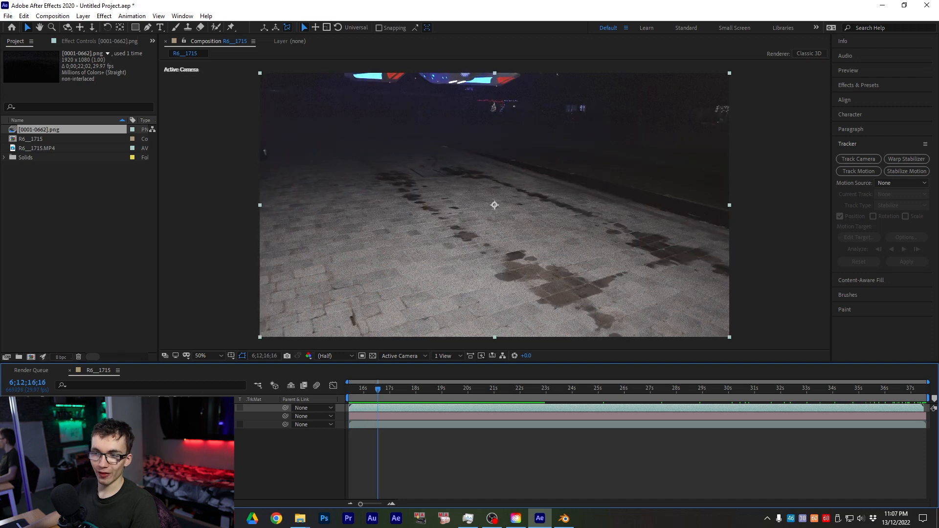
Hide the driveway footage to examine the rendered spaceship layer alone, and scrub through the composite.
{"action": "key", "text": "ctrl+shift+a"}
{"action": "left_click", "coordinate": [7, 425]}
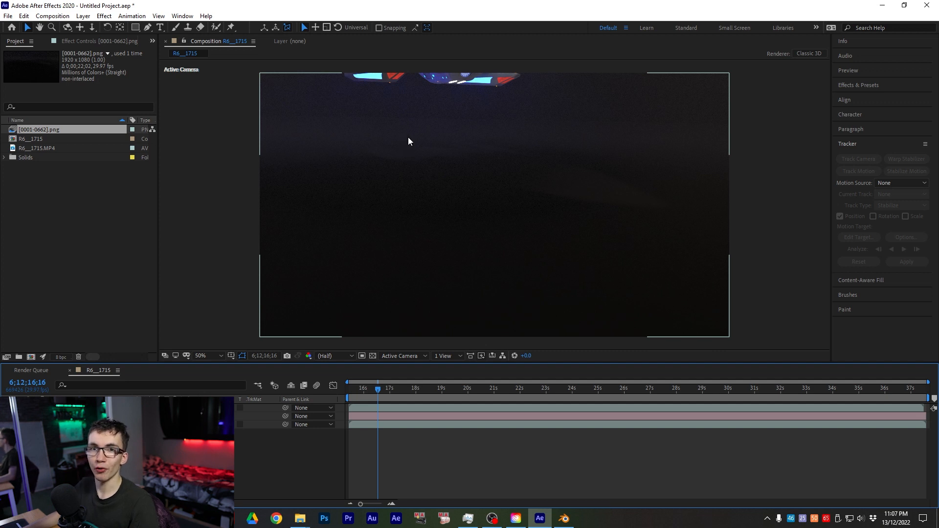
{"action": "left_click_drag", "start_coordinate": [500, 386], "coordinate": [615, 397]}
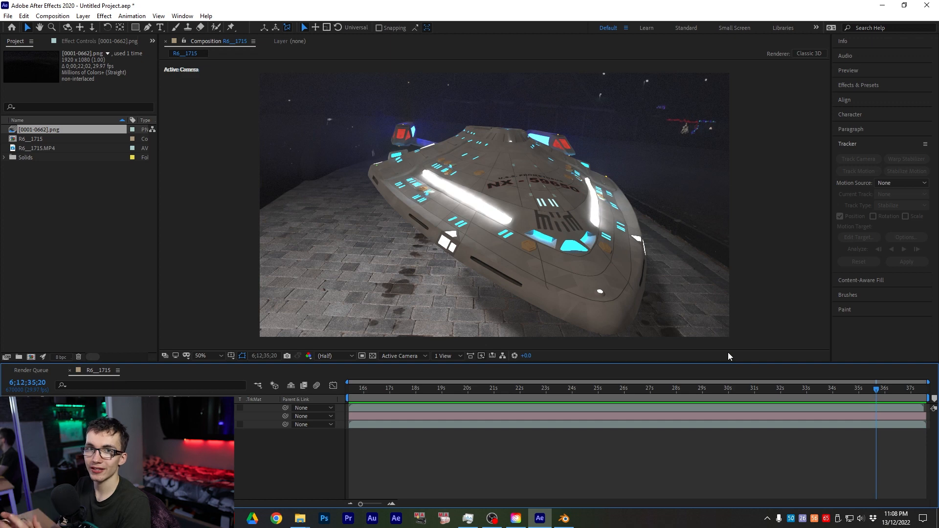